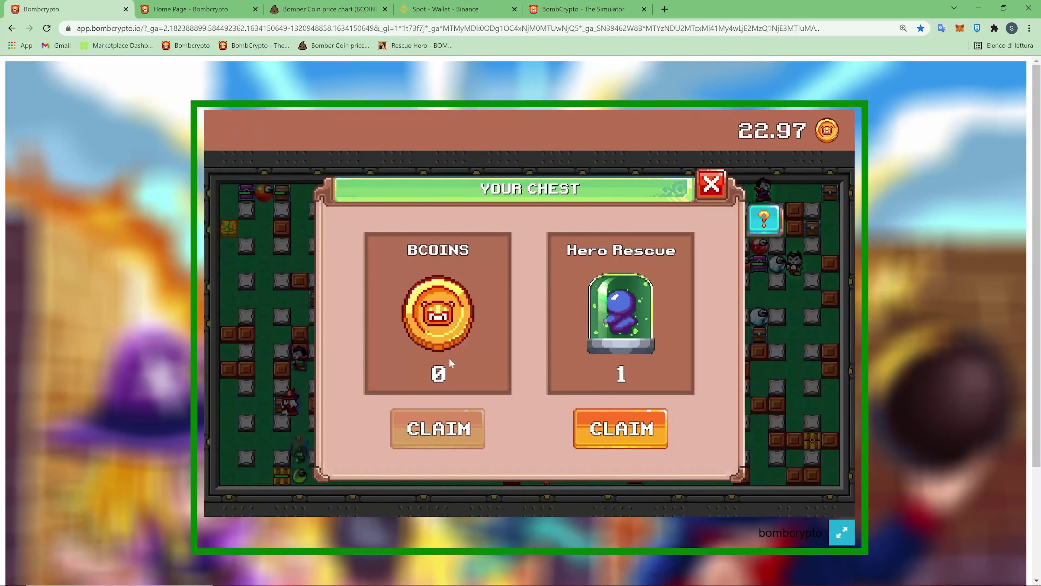
Step: Close the game chest and fill the BCOIN-to-USDT swap on the Bomber Coin price chart page with the maximum BCOIN balance
{"action": "left_click", "coordinate": [713, 186]}
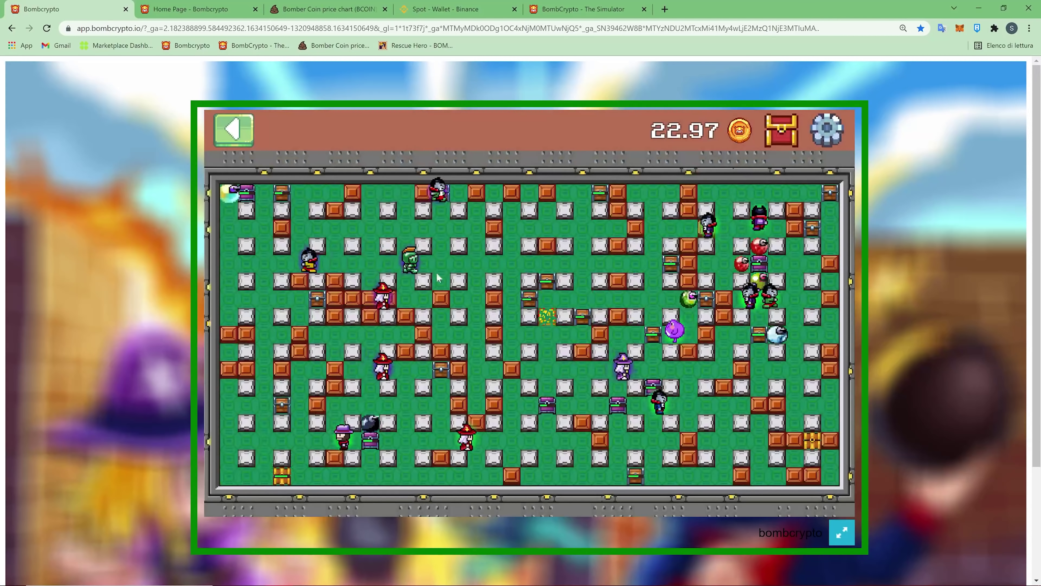
{"action": "left_click", "coordinate": [327, 5]}
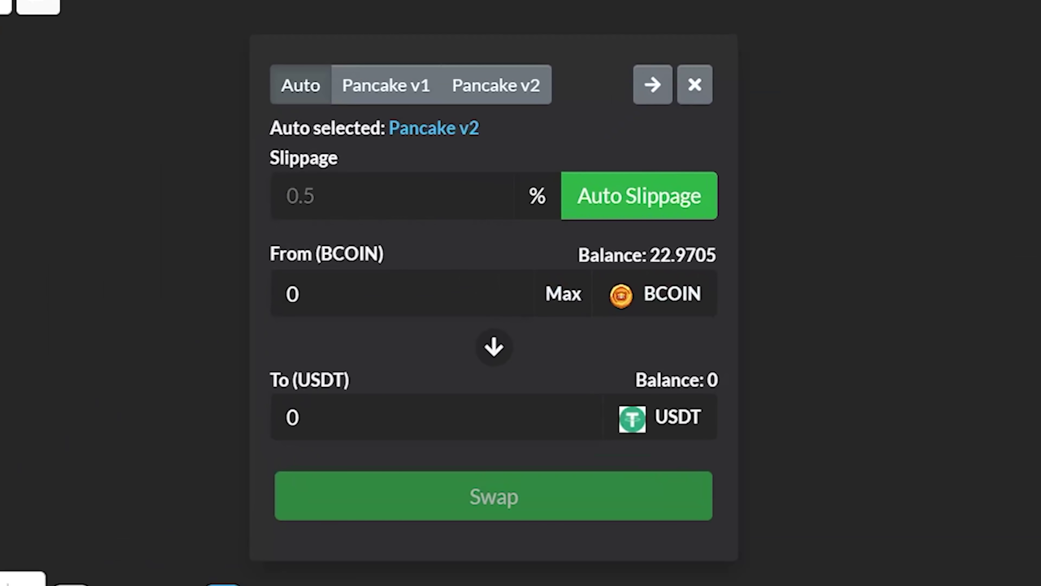
{"action": "double_click", "coordinate": [443, 228]}
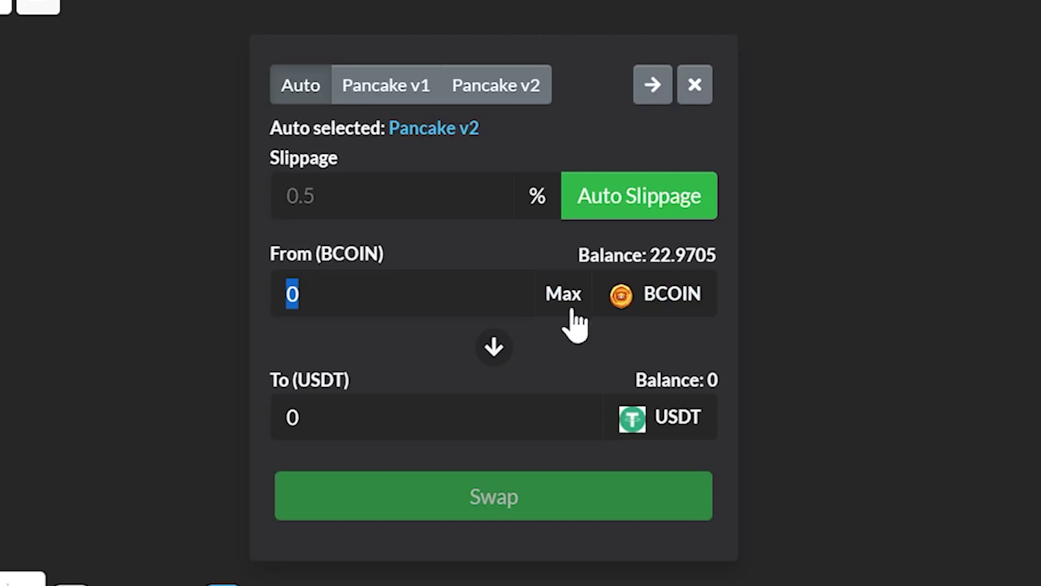
{"action": "left_click", "coordinate": [563, 293]}
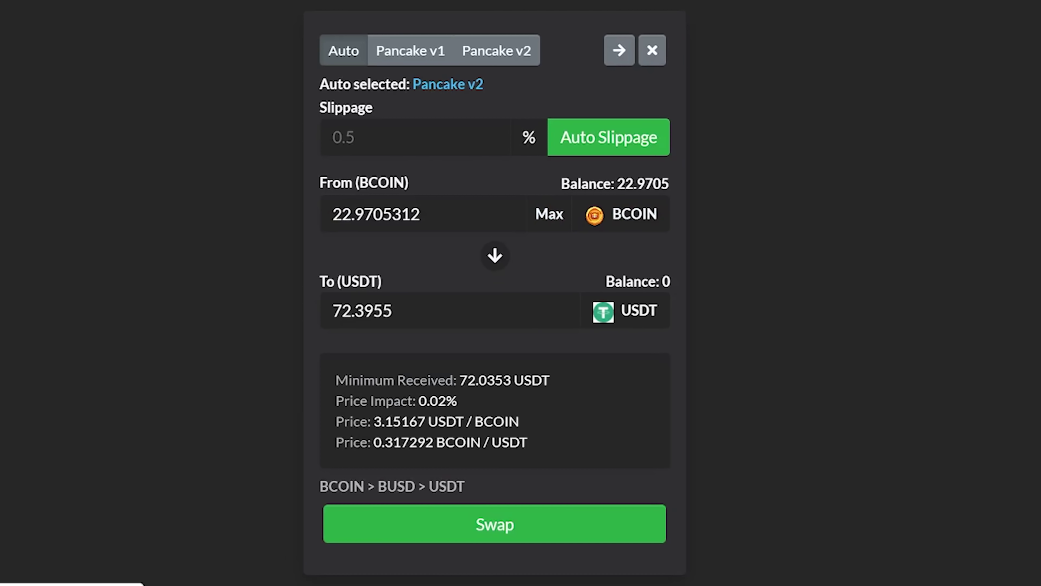
{"action": "left_click_drag", "start_coordinate": [352, 311], "coordinate": [332, 310]}
{"action": "left_click", "coordinate": [332, 310]}
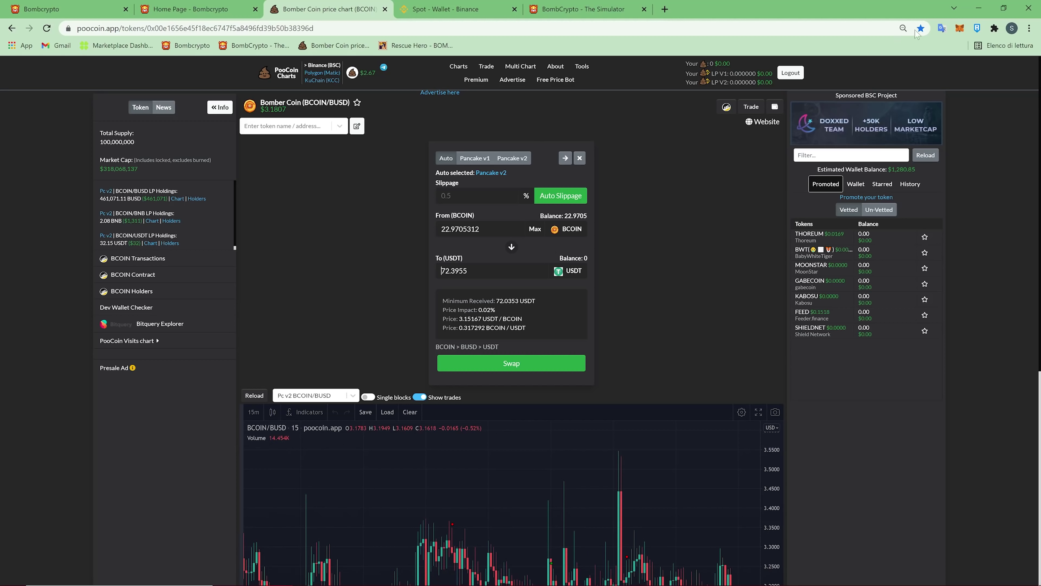
Step: Switch to Discord and open the announcements channel of the Bomb Crypto server
{"action": "left_click", "coordinate": [978, 12]}
{"action": "double_click", "coordinate": [21, 163]}
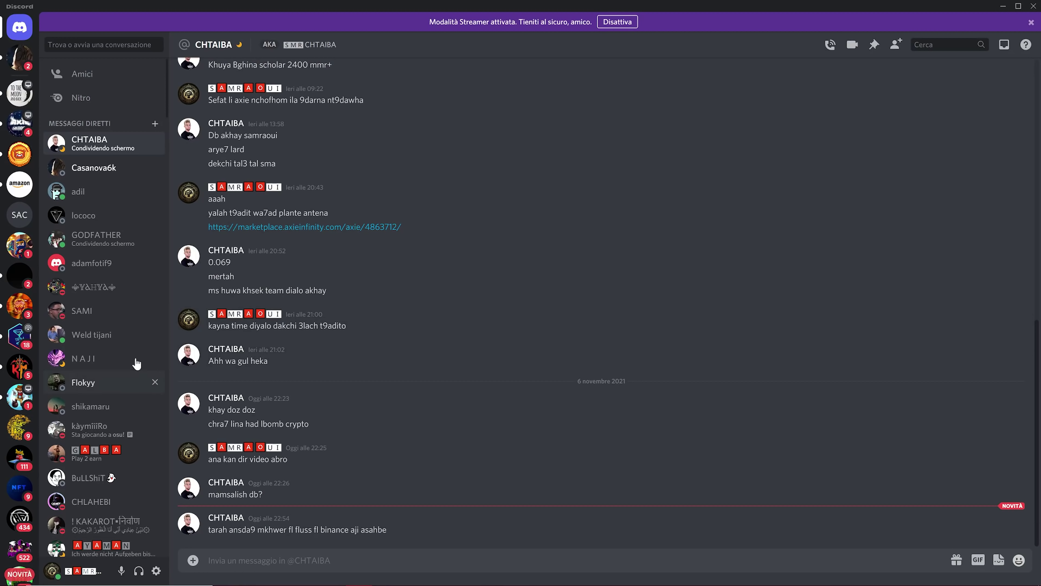
{"action": "left_click", "coordinate": [20, 245]}
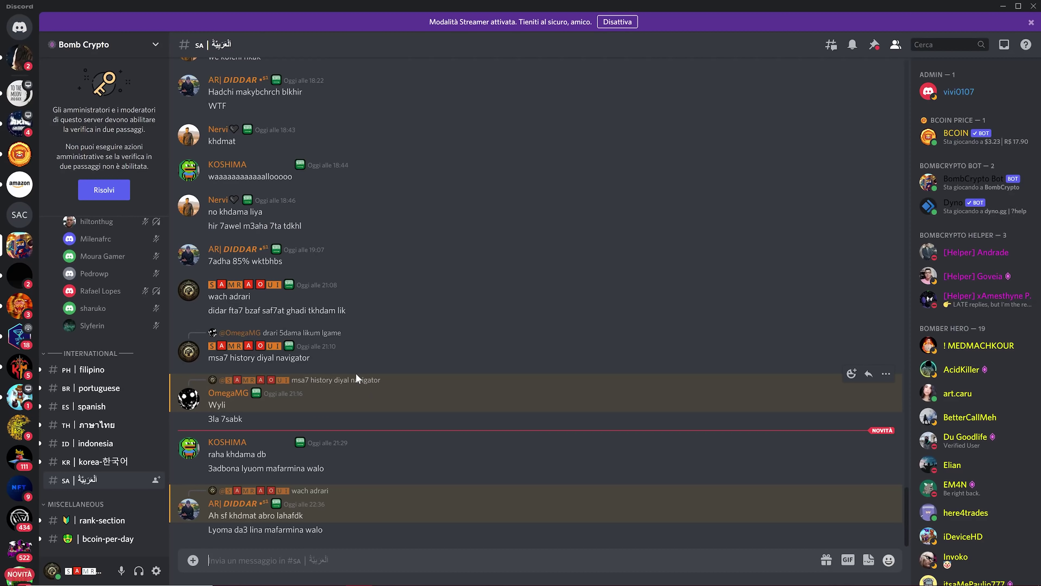
{"action": "scroll", "coordinate": [123, 340], "scroll_direction": "up", "scroll_amount": 6}
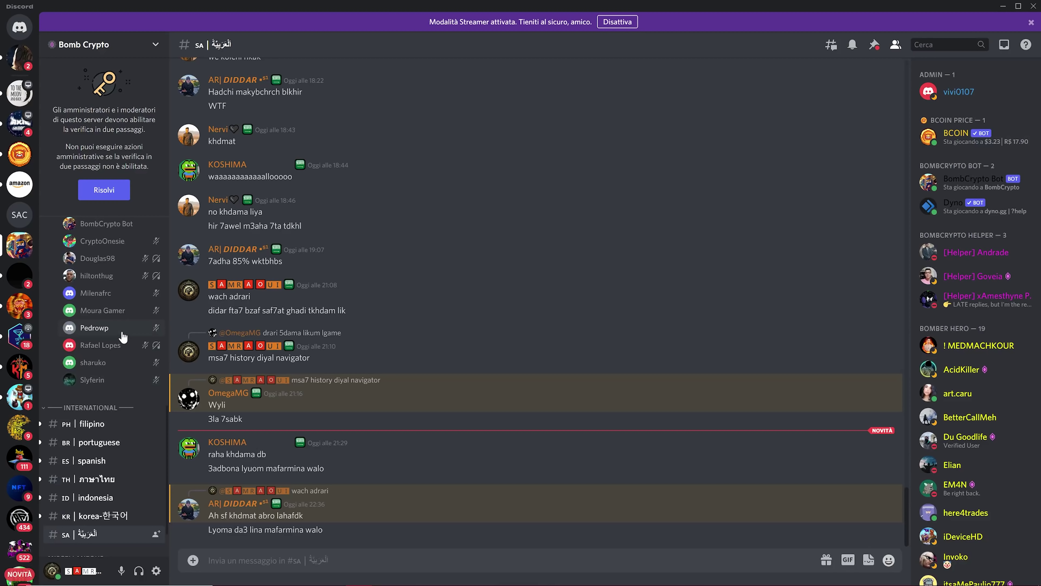
{"action": "scroll", "coordinate": [104, 298], "scroll_direction": "up", "scroll_amount": 3}
{"action": "left_click", "coordinate": [100, 357]}
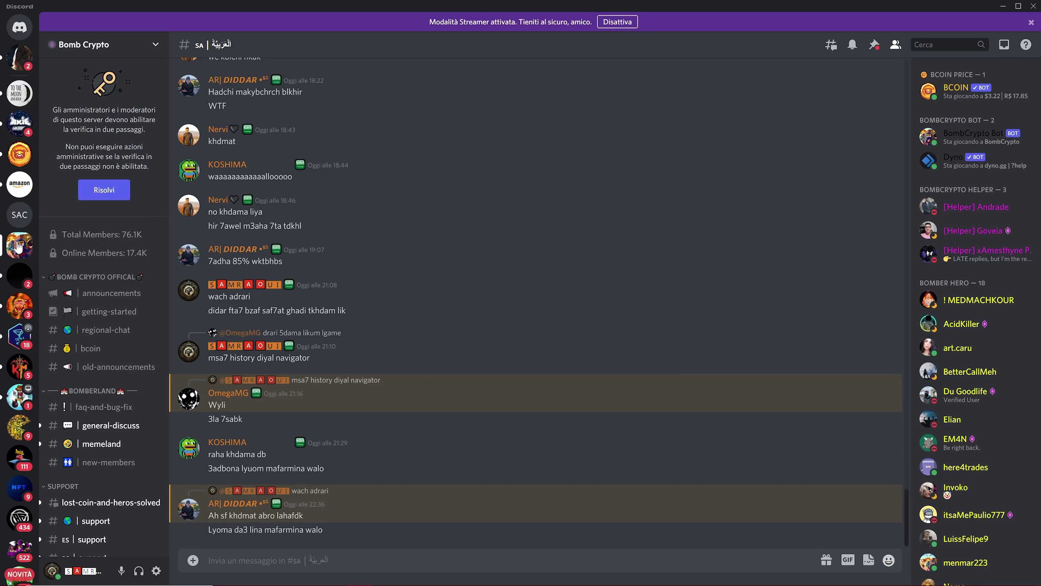
{"action": "left_click", "coordinate": [112, 294]}
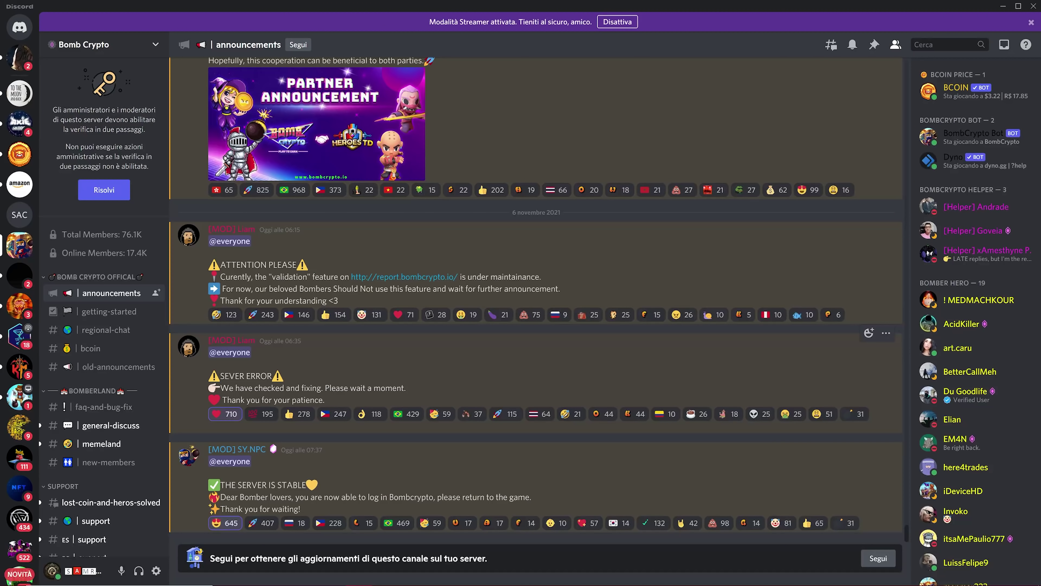
Step: Toggle the heart reaction on the server error announcement off and on again, and review the earlier announcements
{"action": "left_click", "coordinate": [226, 417]}
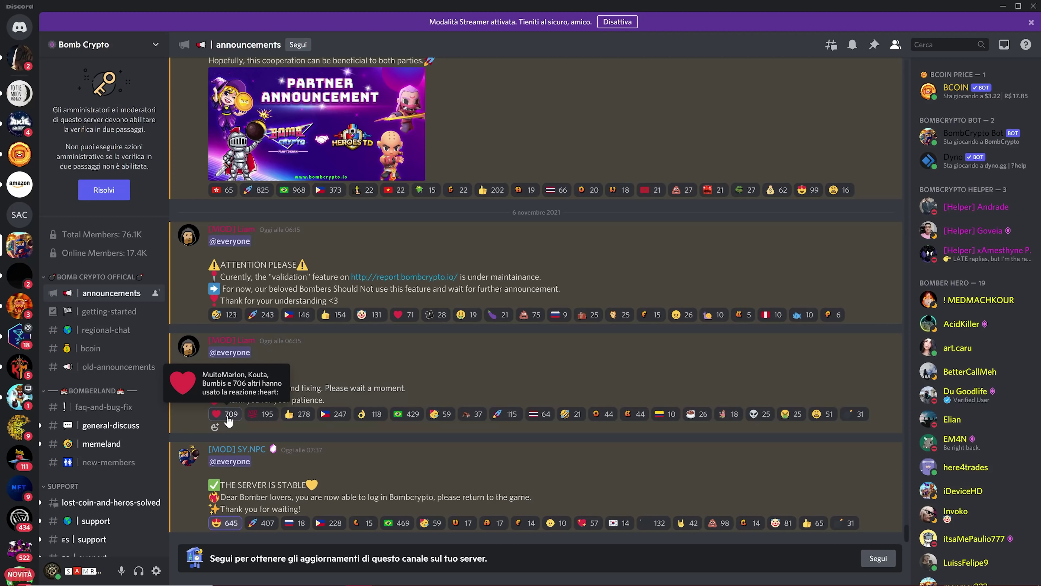
{"action": "left_click", "coordinate": [230, 417]}
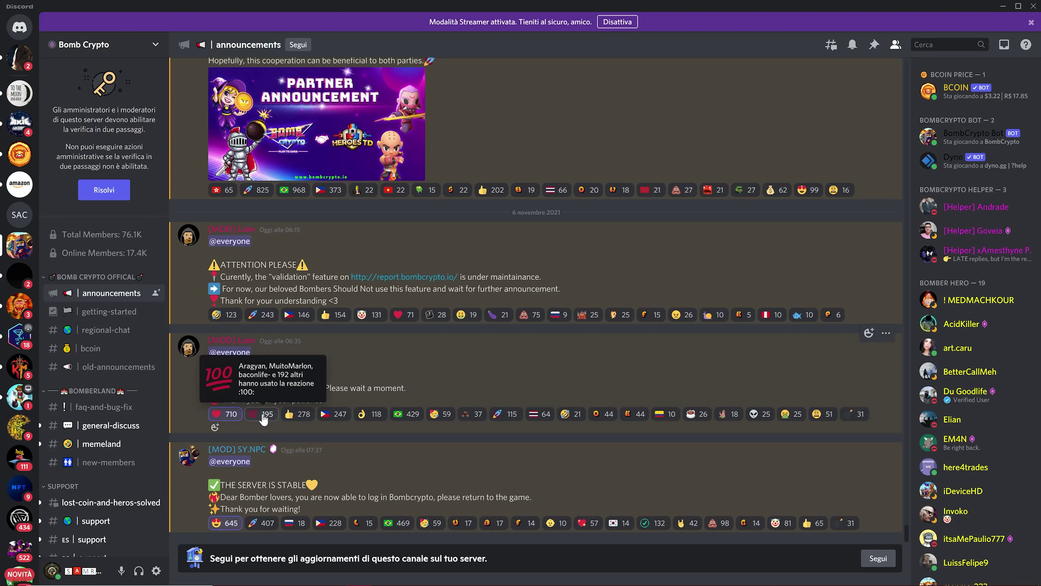
{"action": "scroll", "coordinate": [506, 437], "scroll_direction": "up", "scroll_amount": 3}
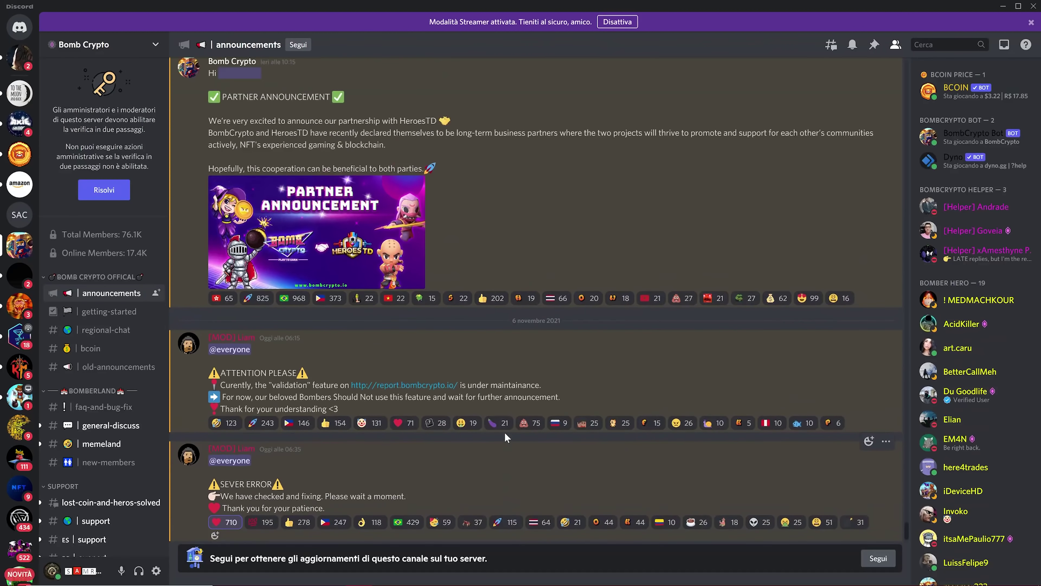
{"action": "scroll", "coordinate": [505, 436], "scroll_direction": "up", "scroll_amount": 7}
{"action": "scroll", "coordinate": [505, 435], "scroll_direction": "down", "scroll_amount": 8}
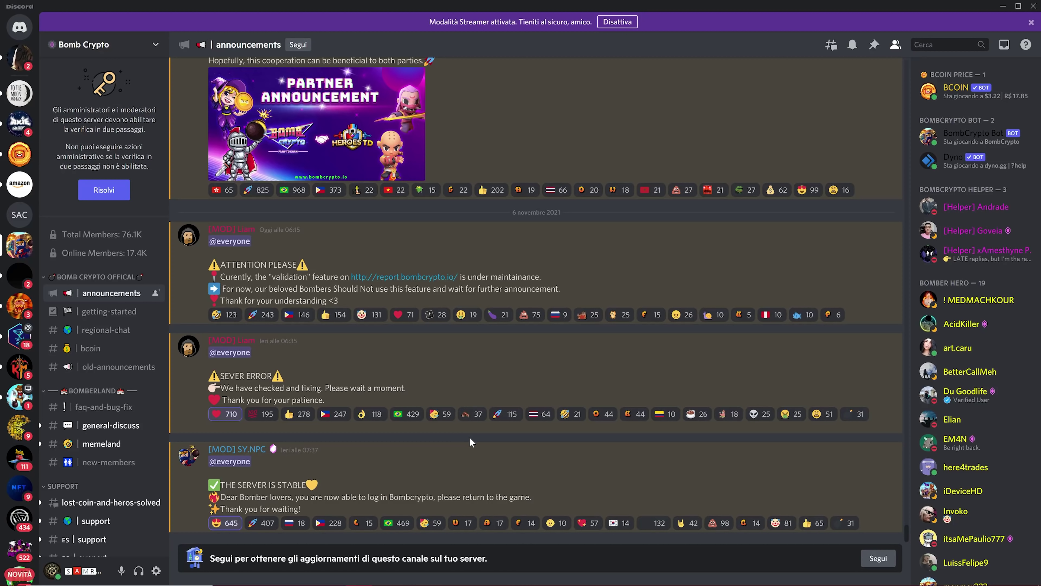
{"action": "left_click", "coordinate": [1003, 6]}
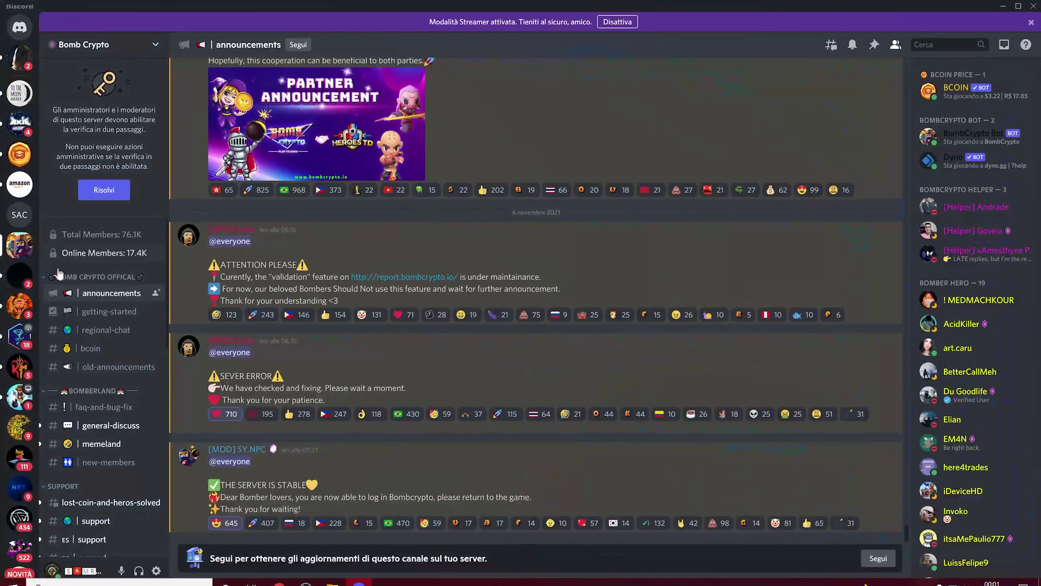
Step: Open the Axie club server and join its Private Room voice channel
{"action": "scroll", "coordinate": [19, 289], "scroll_direction": "down", "scroll_amount": 3}
{"action": "left_click", "coordinate": [18, 289]}
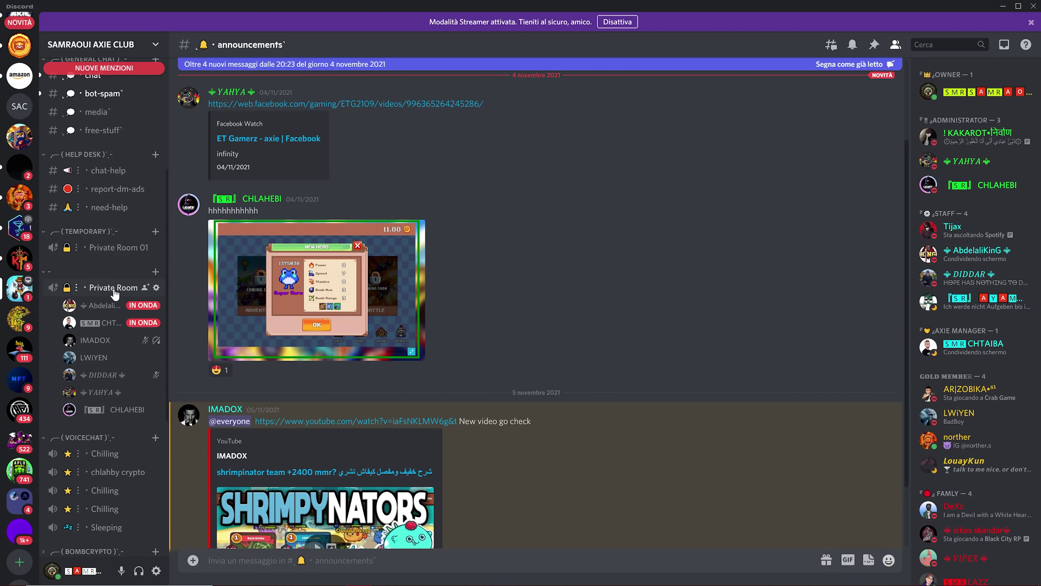
{"action": "left_click", "coordinate": [114, 289]}
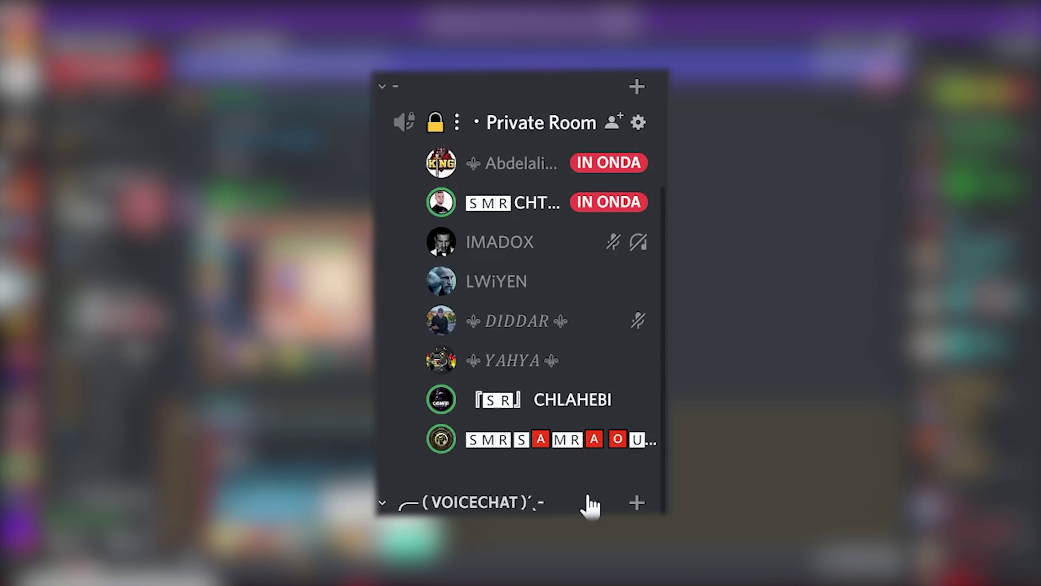
Step: Review the voice channel members and the enlarged new-hero screenshot from the club's announcements, and close the image
{"action": "scroll", "coordinate": [588, 499], "scroll_direction": "up", "scroll_amount": 2}
{"action": "scroll", "coordinate": [588, 499], "scroll_direction": "down", "scroll_amount": 2}
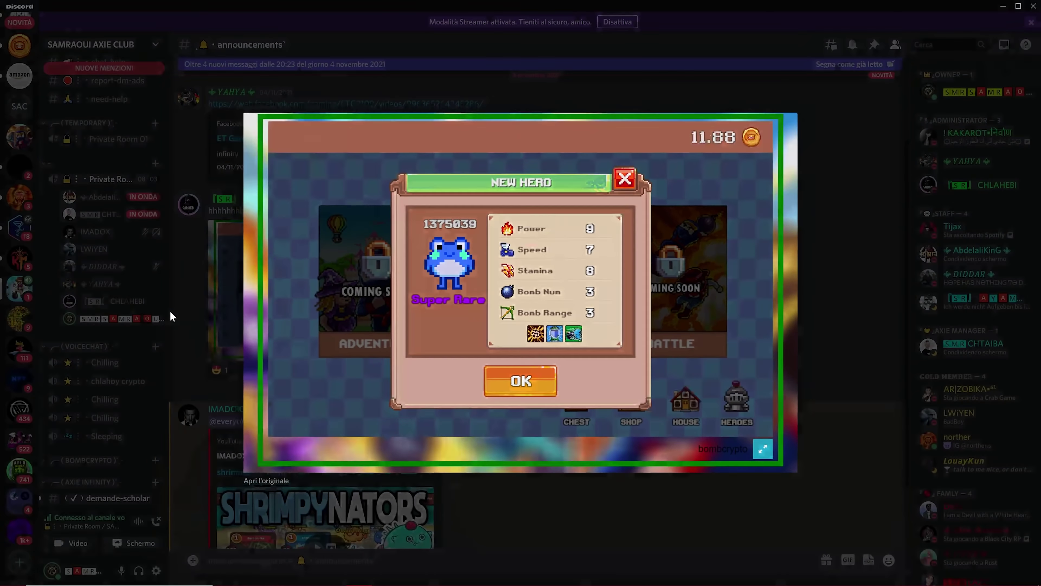
{"action": "left_click", "coordinate": [170, 311]}
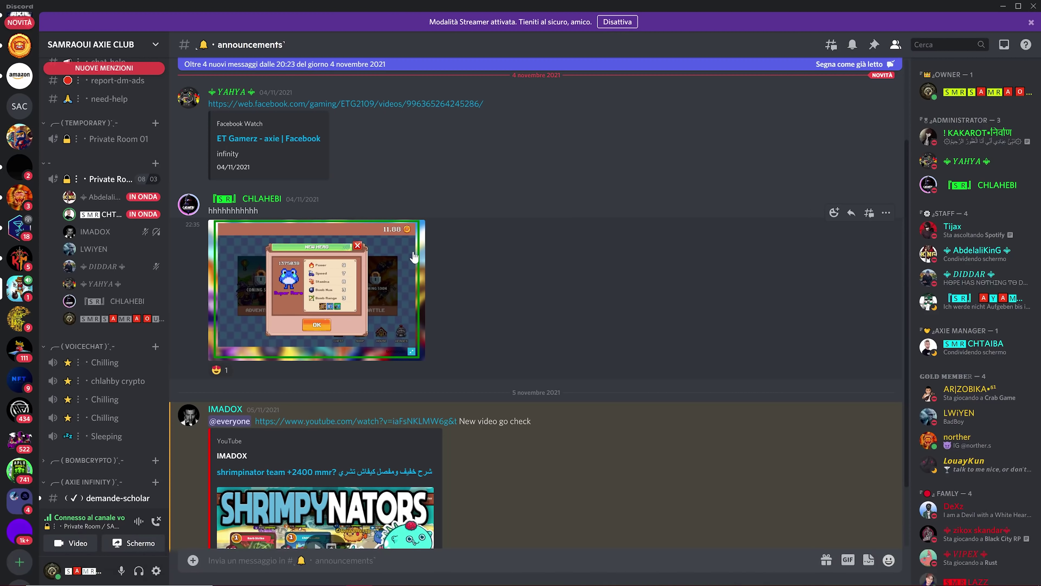
{"action": "scroll", "coordinate": [414, 256], "scroll_direction": "down", "scroll_amount": 2}
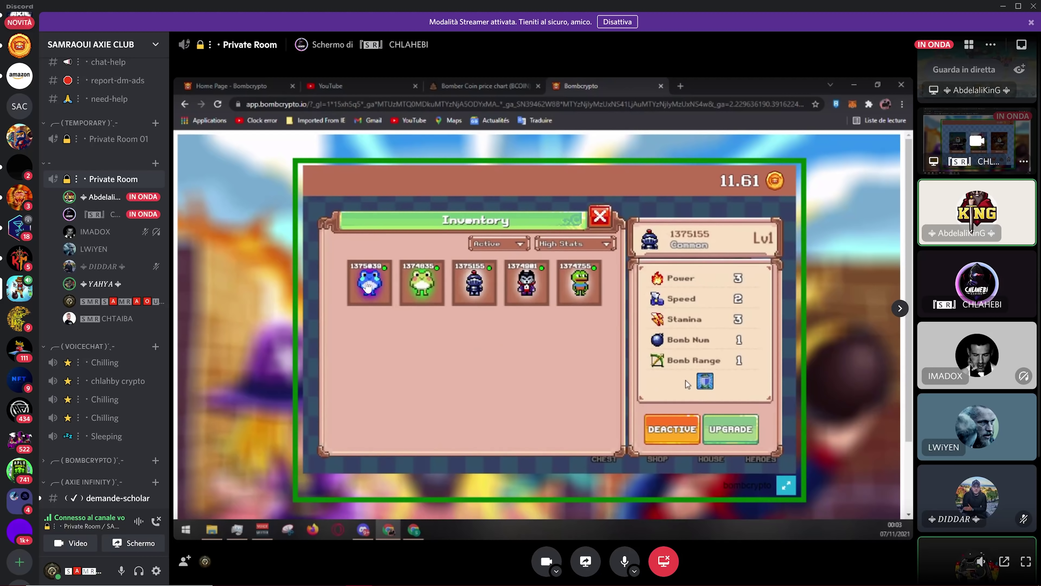
Step: Leave the focused stream for the call grid and watch another member's live screen share in the Private Room
{"action": "left_click", "coordinate": [254, 292]}
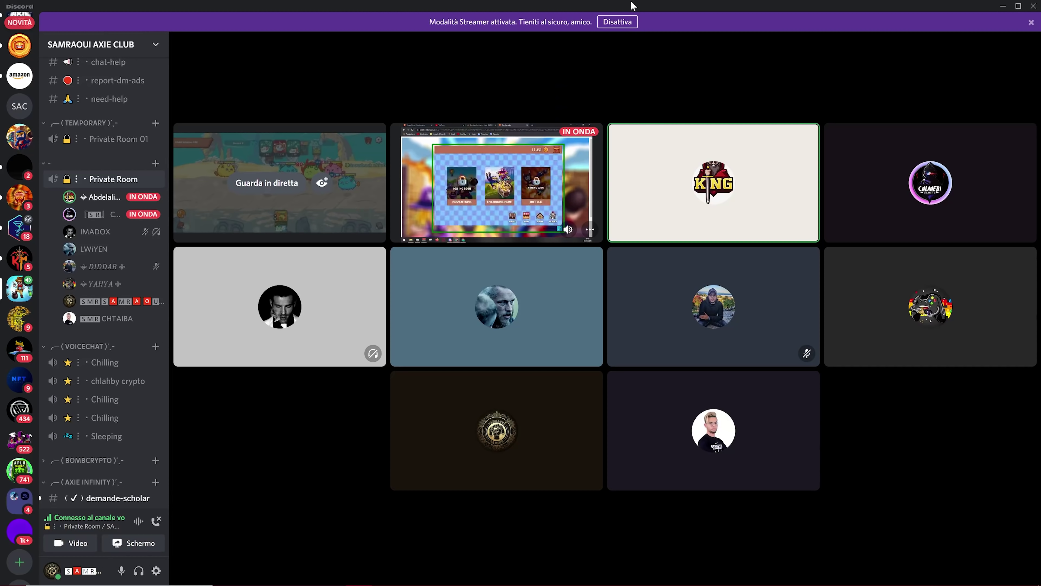
{"action": "left_click", "coordinate": [101, 214]}
{"action": "left_click", "coordinate": [242, 354]}
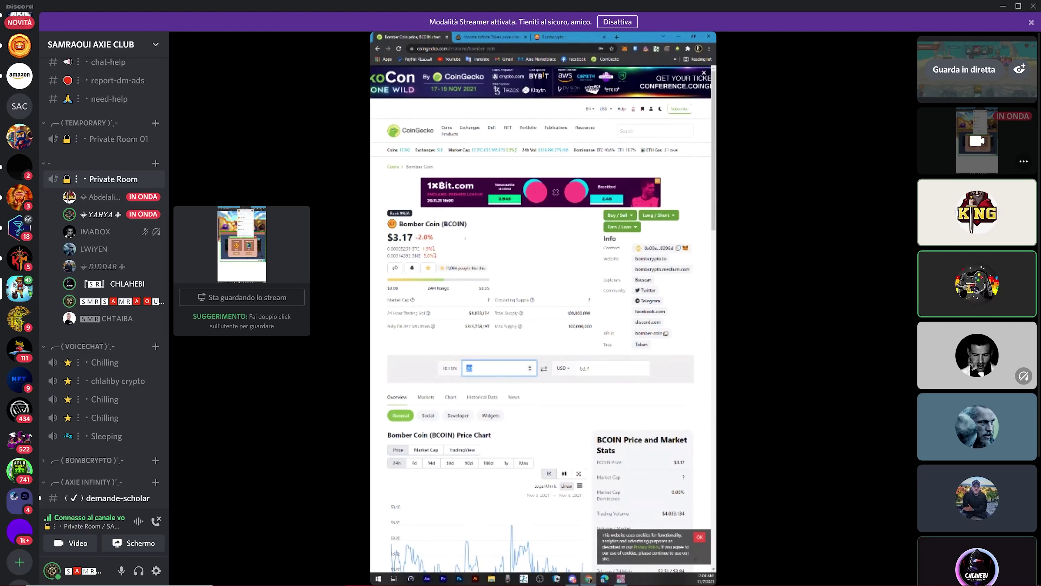
{"action": "mouse_move", "coordinate": [717, 222]}
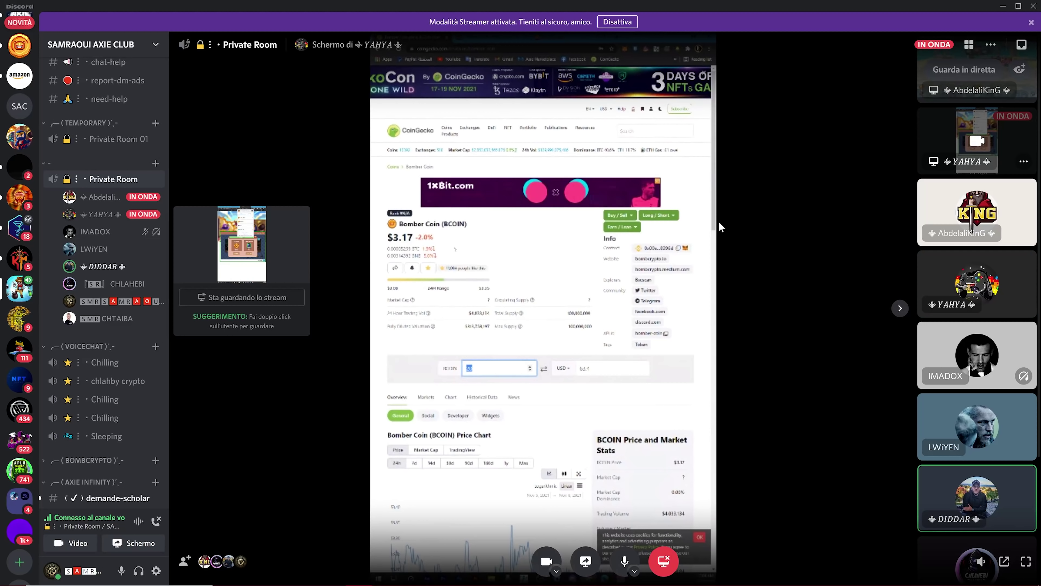
{"action": "mouse_move", "coordinate": [713, 156]}
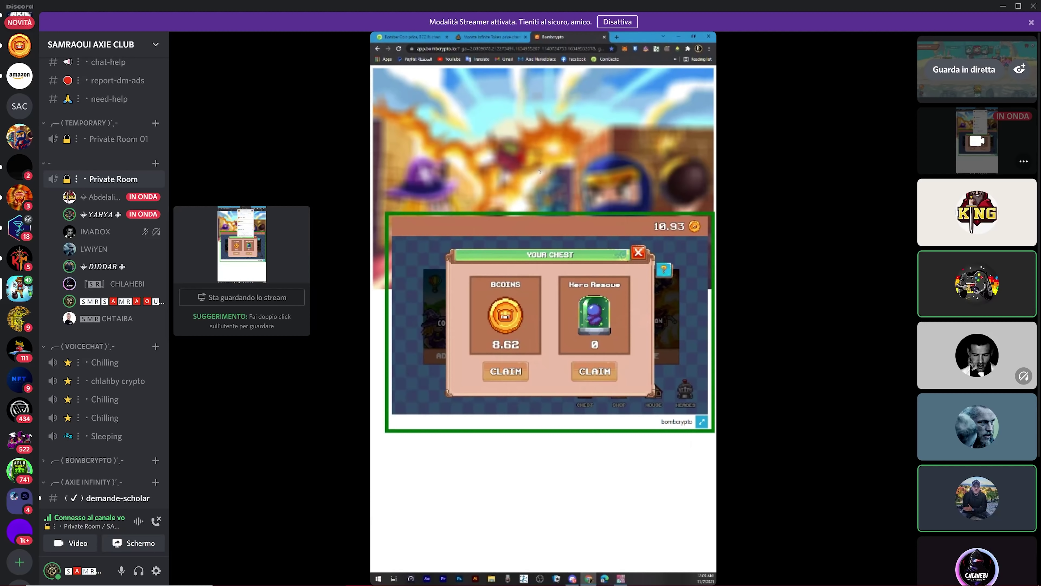
Step: Return to the Bomb Crypto server and look through its older and latest announcements
{"action": "scroll", "coordinate": [51, 166], "scroll_direction": "up", "scroll_amount": 4}
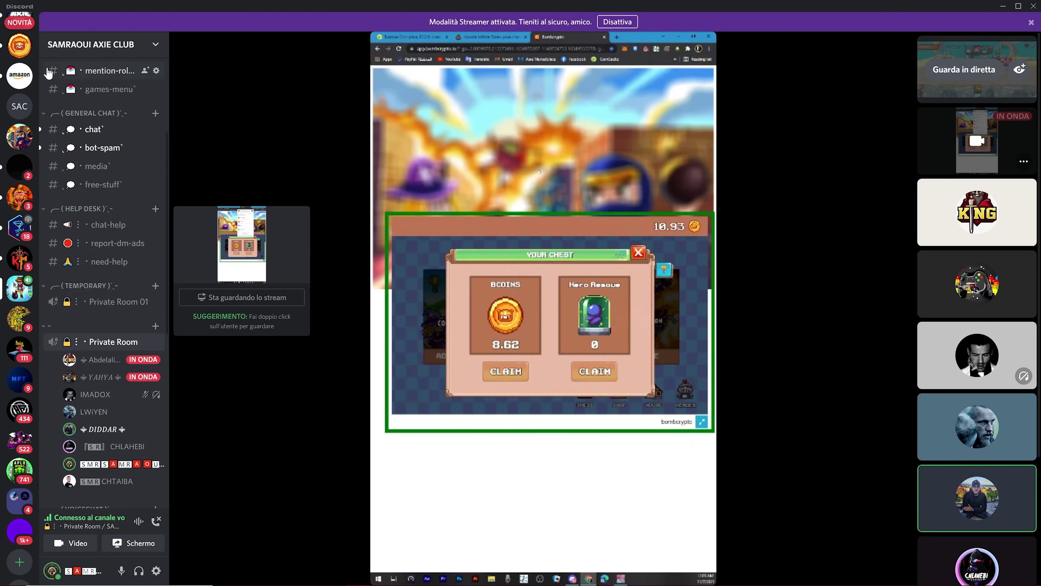
{"action": "scroll", "coordinate": [61, 106], "scroll_direction": "up", "scroll_amount": 4}
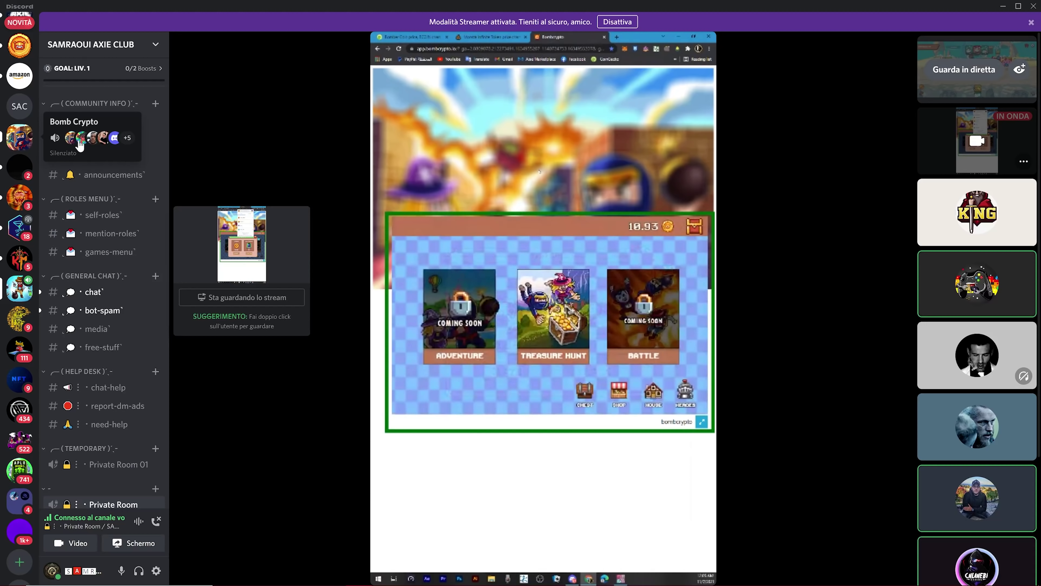
{"action": "left_click", "coordinate": [20, 138]}
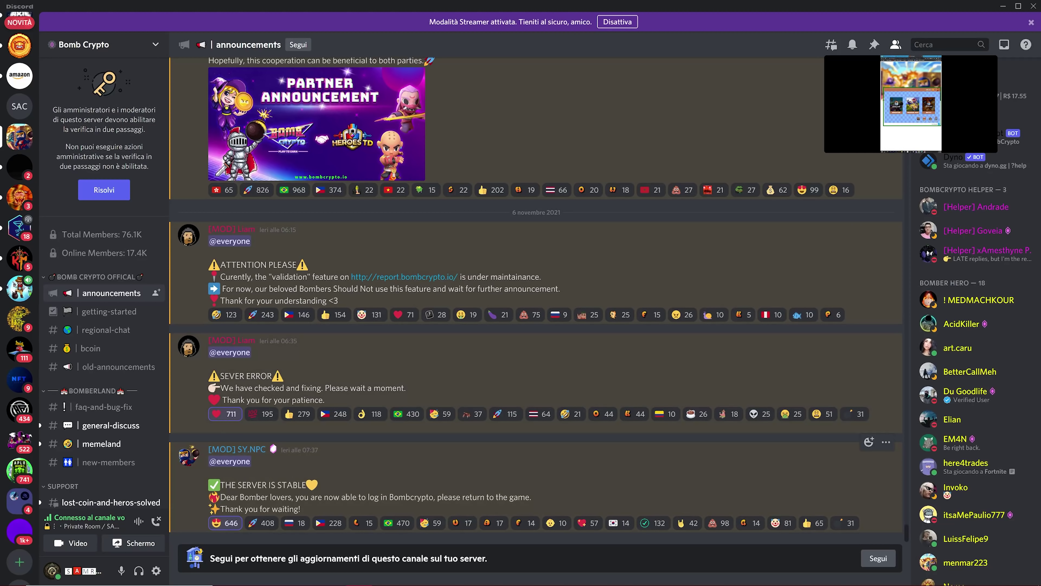
{"action": "scroll", "coordinate": [415, 287], "scroll_direction": "up", "scroll_amount": 10}
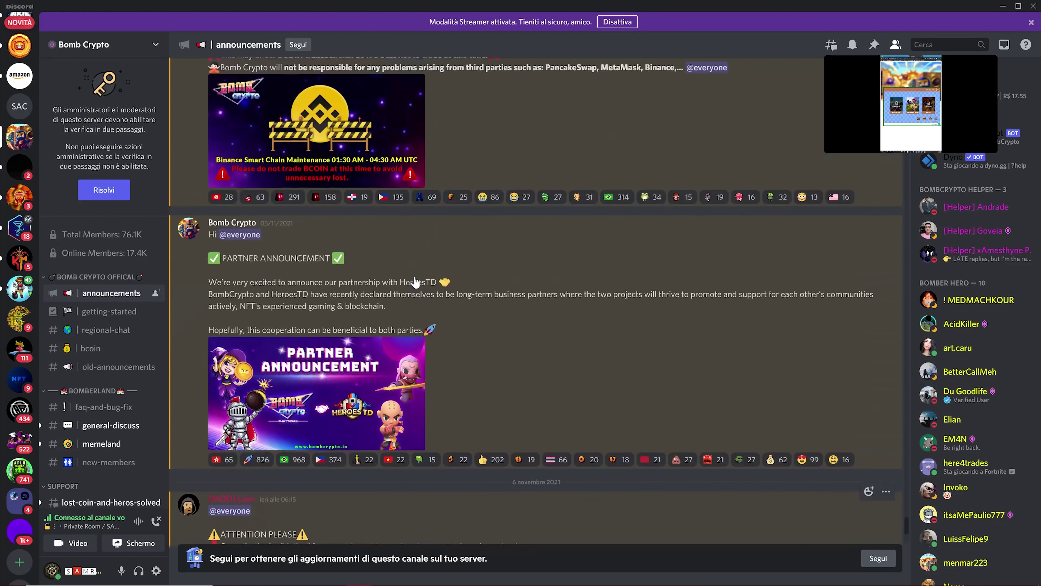
{"action": "scroll", "coordinate": [415, 282], "scroll_direction": "up", "scroll_amount": 7}
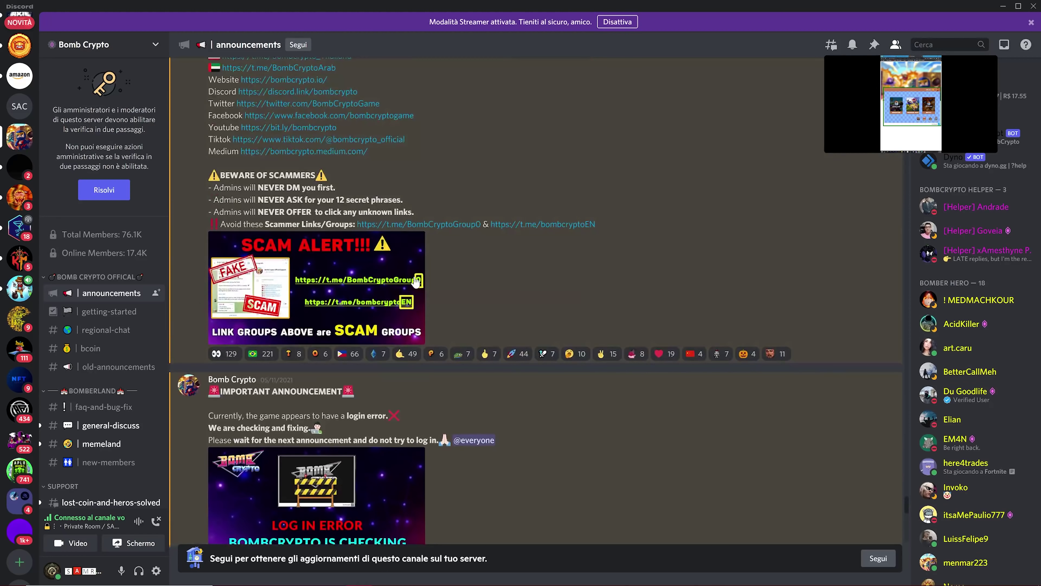
{"action": "scroll", "coordinate": [416, 281], "scroll_direction": "down", "scroll_amount": 15}
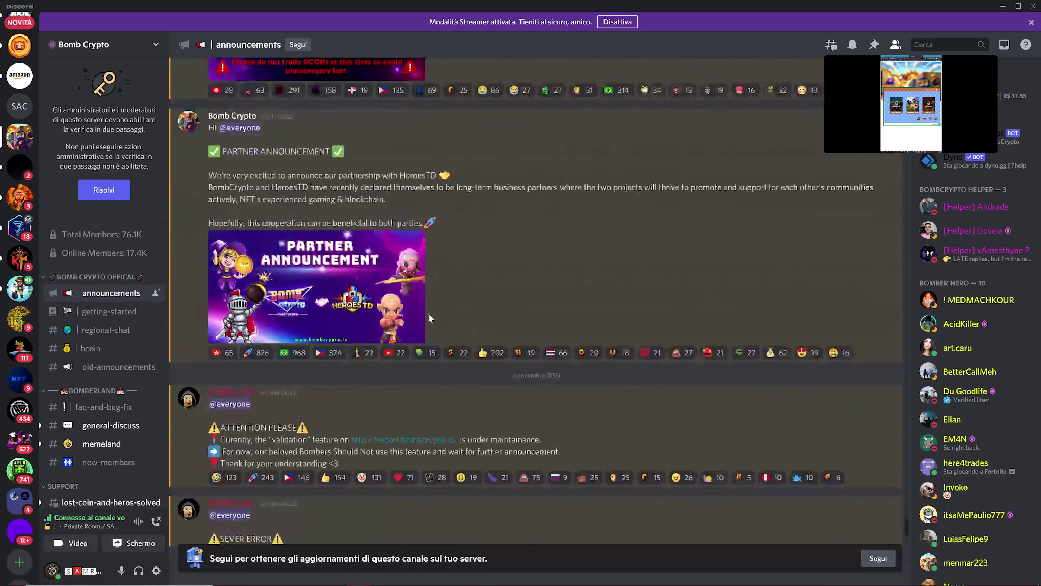
{"action": "scroll", "coordinate": [428, 313], "scroll_direction": "down", "scroll_amount": 4}
Step: Switch to the Bombcrypto game in Chrome and dismiss its error dialog
{"action": "left_click", "coordinate": [279, 574]}
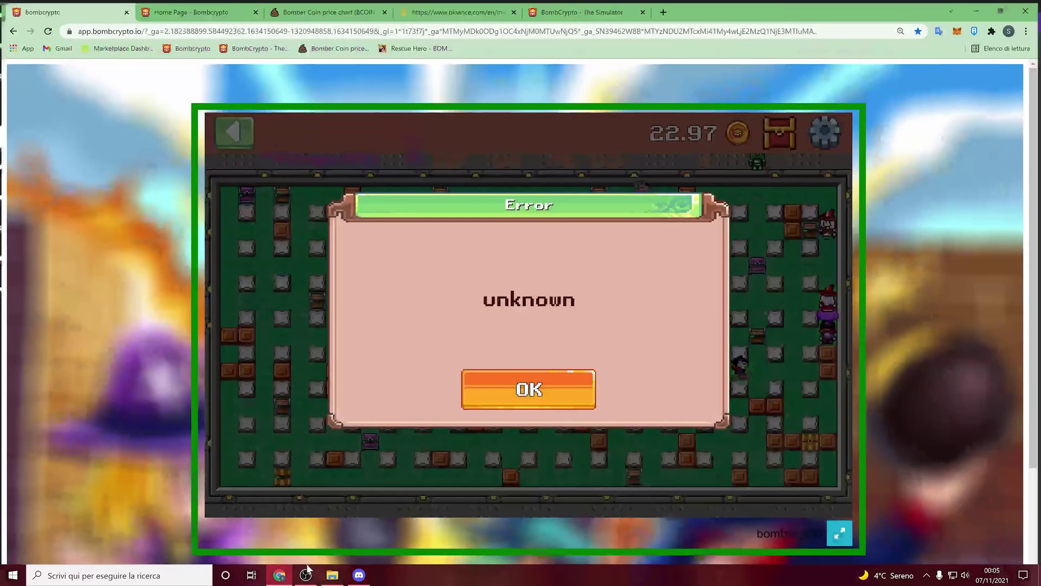
{"action": "left_click", "coordinate": [497, 392]}
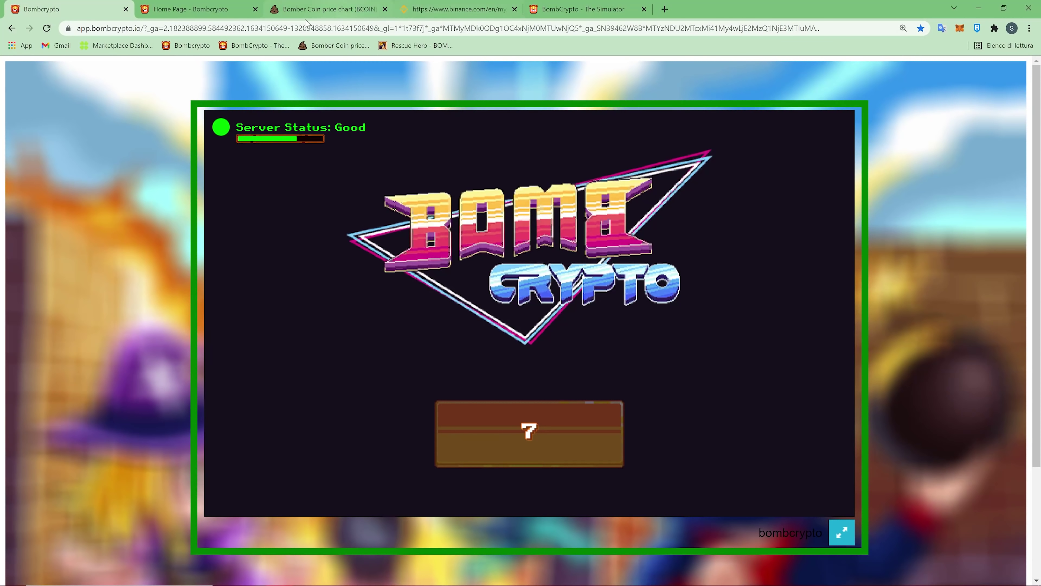
Step: Switch back to Discord, watch the live screen share just started by a Private Room member, and minimize the window
{"action": "key", "text": "alt+Tab"}
{"action": "scroll", "coordinate": [123, 287], "scroll_direction": "down", "scroll_amount": 3}
{"action": "left_click", "coordinate": [105, 268]}
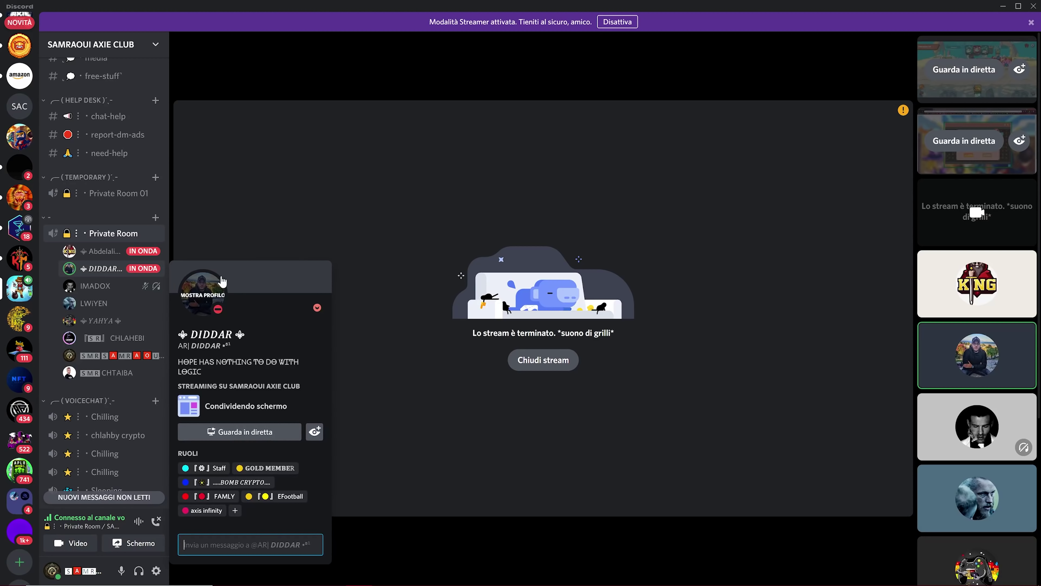
{"action": "left_click", "coordinate": [246, 431]}
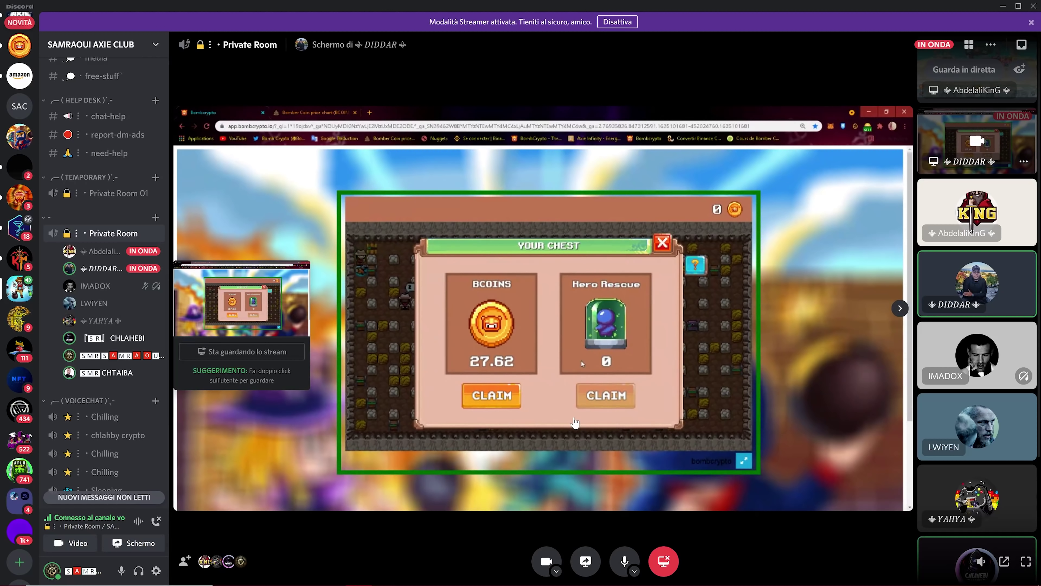
{"action": "left_click", "coordinate": [1002, 6]}
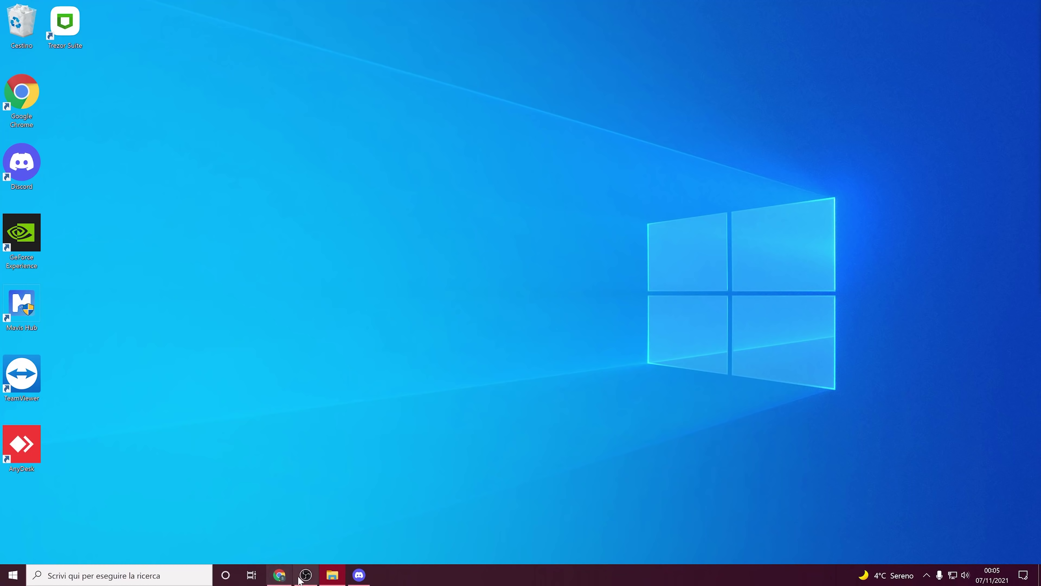
Step: Switch to the Bomber Coin swap form in Chrome, check the USDT value of 27 BCOIN, and reset the amount to the maximum balance
{"action": "left_click", "coordinate": [281, 574]}
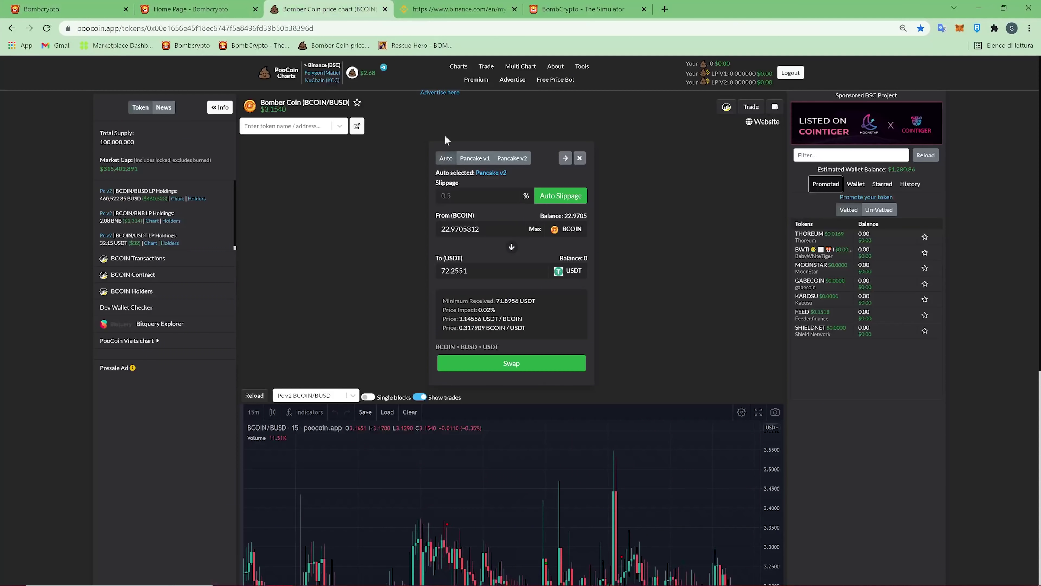
{"action": "double_click", "coordinate": [460, 228]}
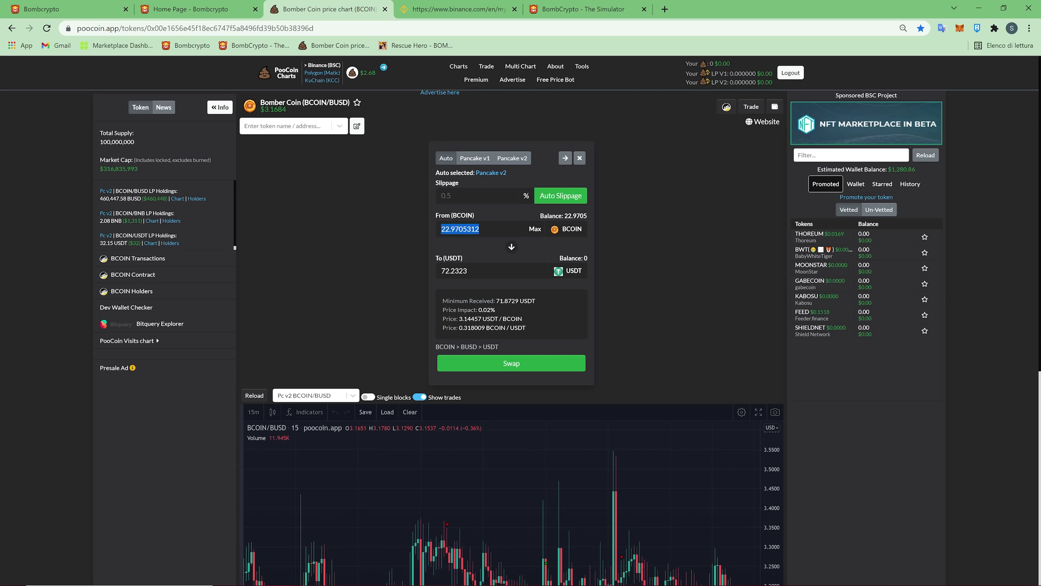
{"action": "type", "text": "27"}
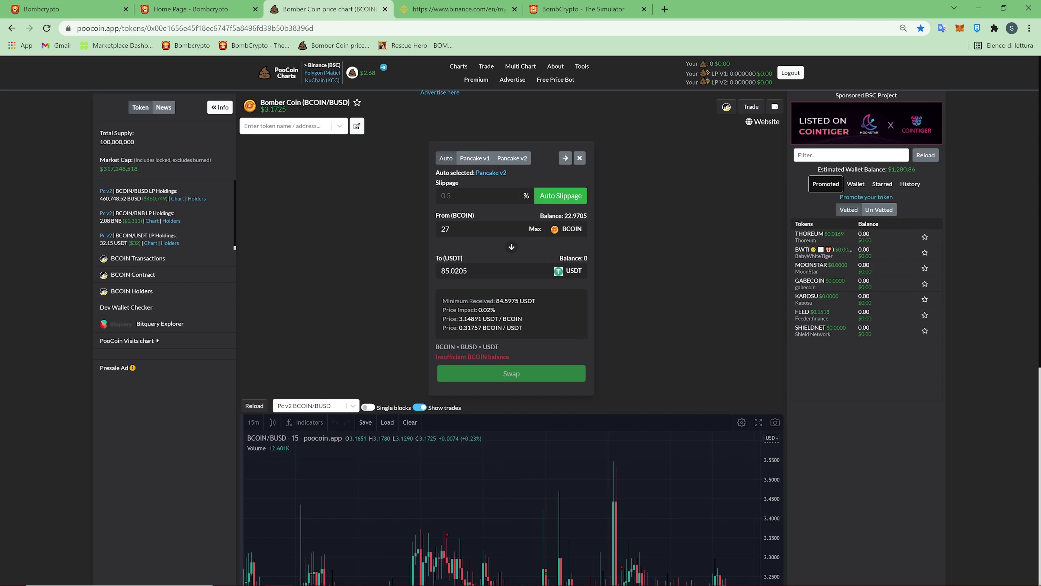
{"action": "left_click_drag", "start_coordinate": [468, 271], "coordinate": [426, 272]}
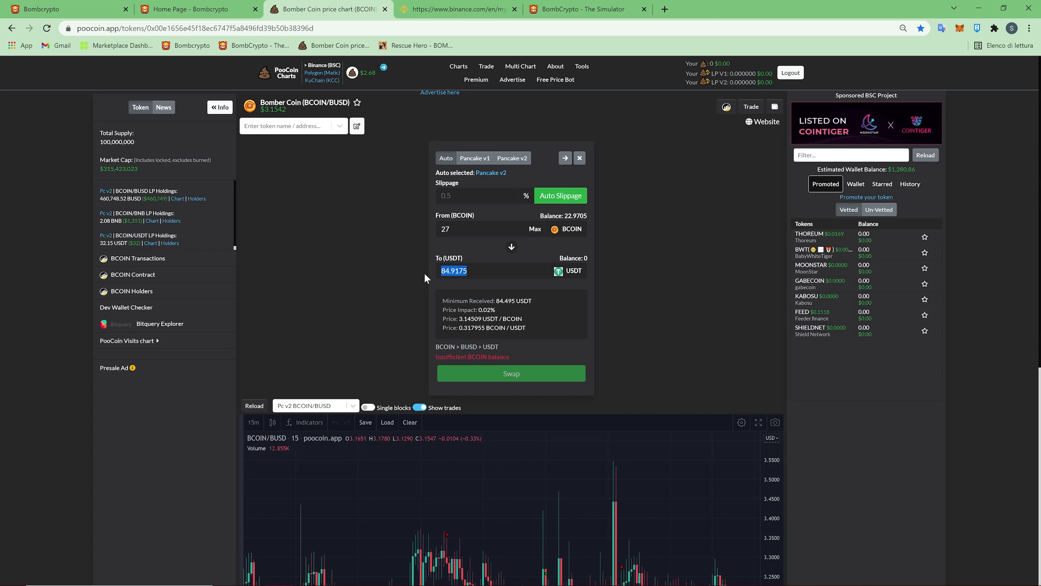
{"action": "left_click", "coordinate": [422, 275]}
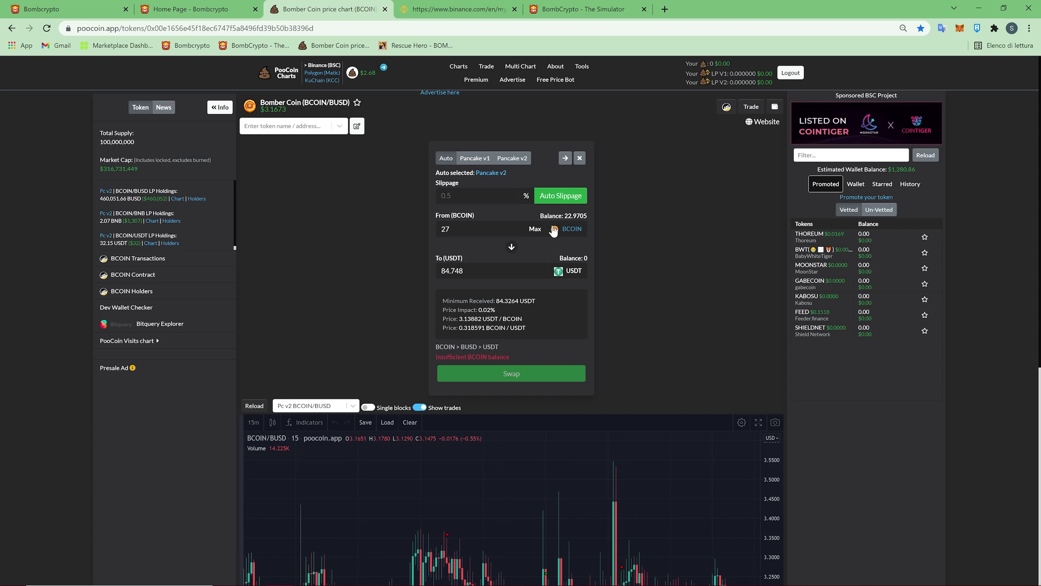
{"action": "left_click", "coordinate": [535, 229]}
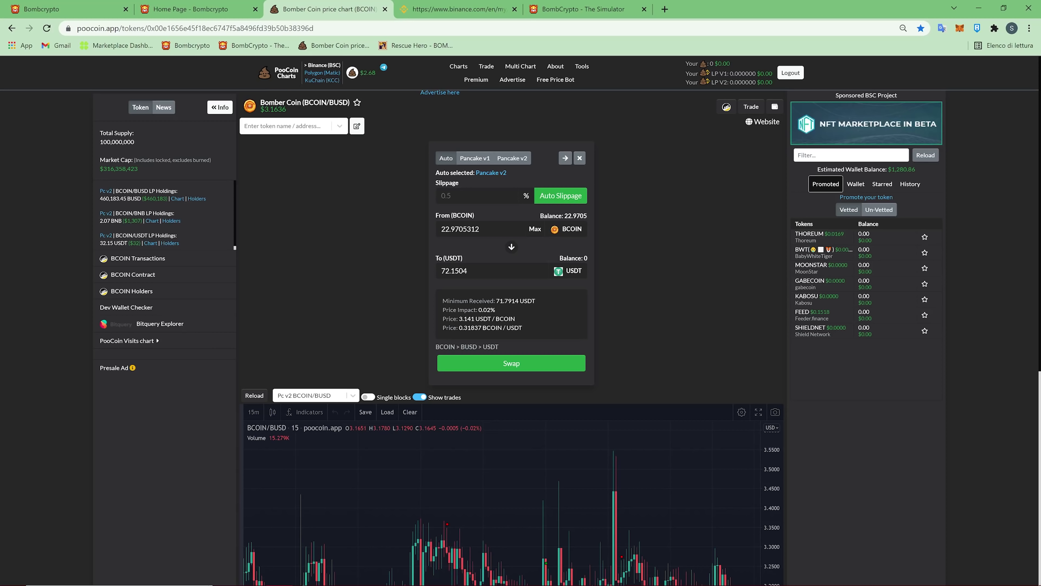
Step: Look over the BCOIN/BUSD price chart and the recent token trades below it
{"action": "mouse_move", "coordinate": [236, 579]}
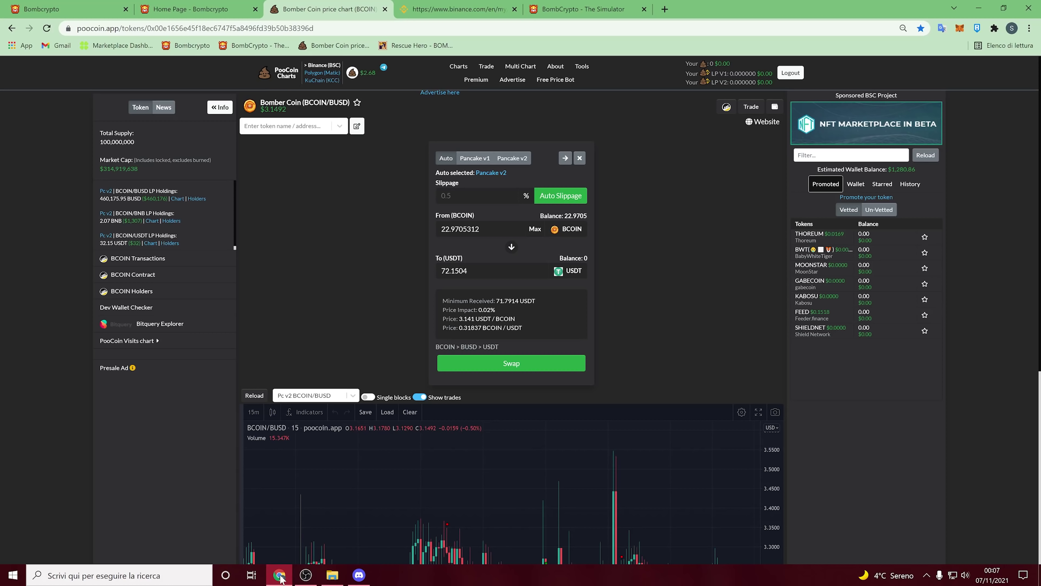
{"action": "mouse_move", "coordinate": [280, 578]}
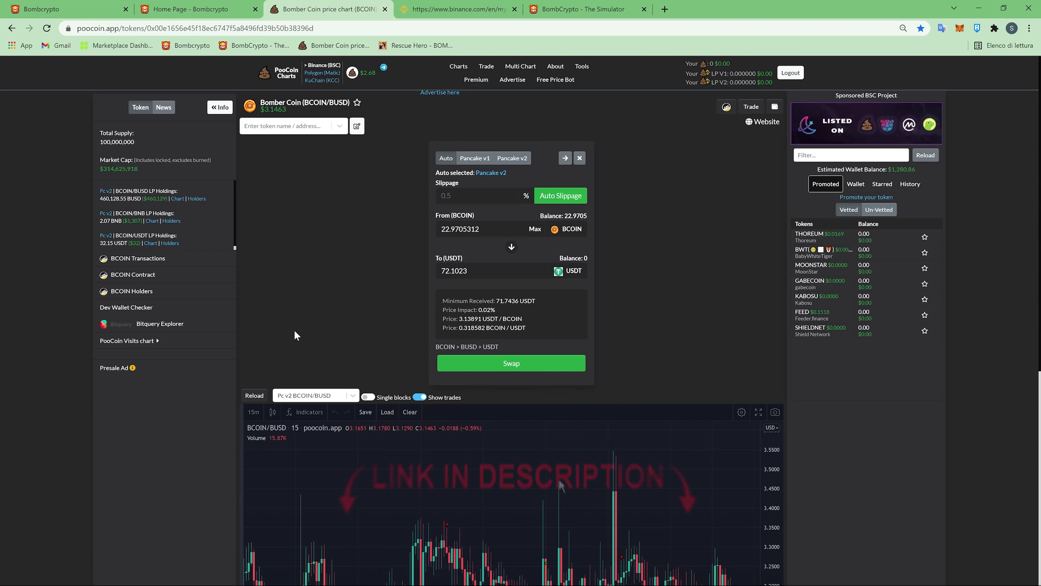
{"action": "scroll", "coordinate": [287, 332], "scroll_direction": "down", "scroll_amount": 3}
{"action": "scroll", "coordinate": [203, 363], "scroll_direction": "down", "scroll_amount": 5}
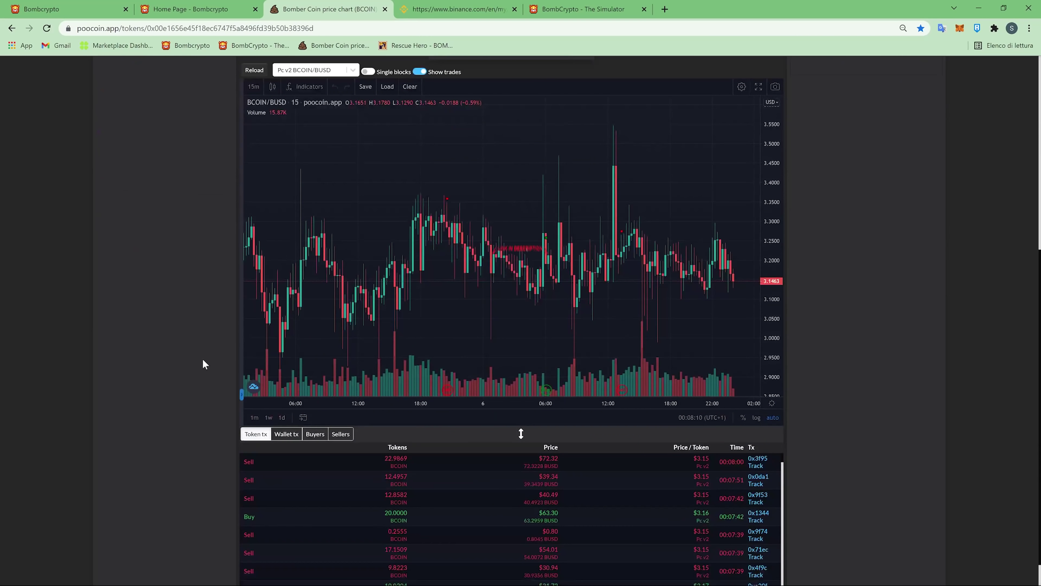
{"action": "scroll", "coordinate": [202, 364], "scroll_direction": "up", "scroll_amount": 3}
{"action": "scroll", "coordinate": [204, 363], "scroll_direction": "up", "scroll_amount": 5}
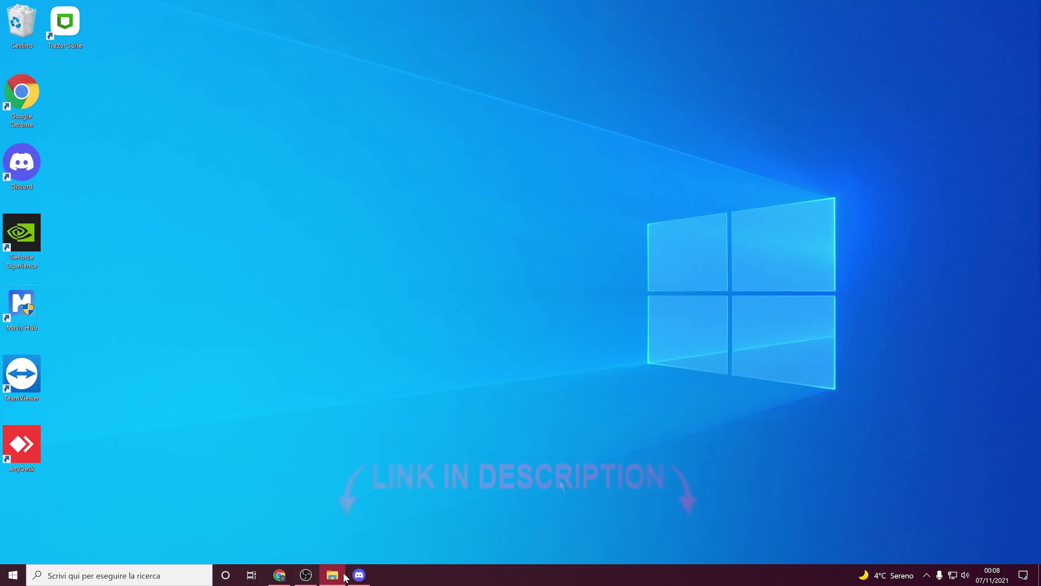
Step: Switch to Discord, view the Private Room stream and the club server's welcome channel, and minimize the window
{"action": "left_click", "coordinate": [359, 575]}
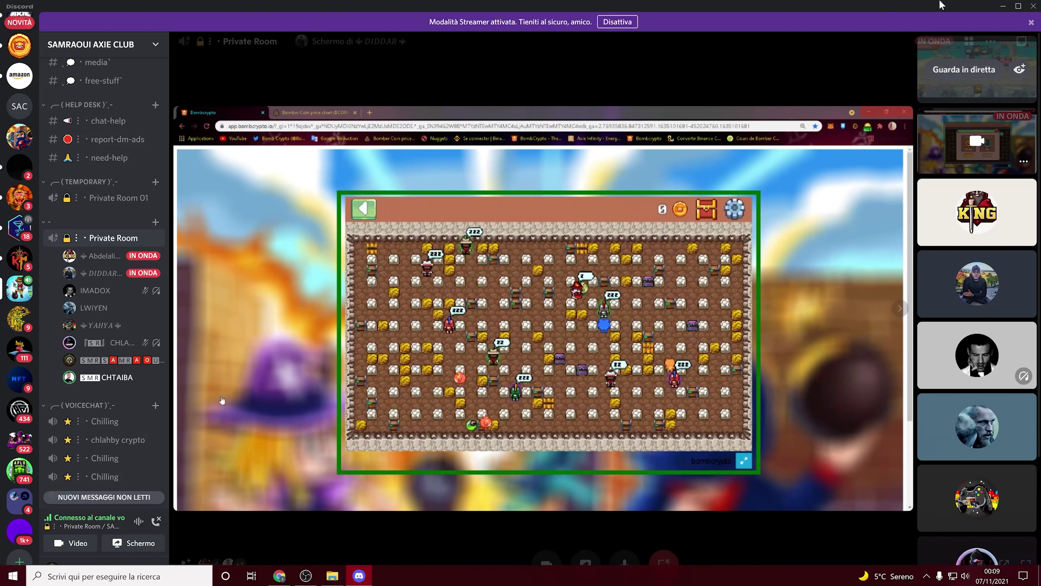
{"action": "left_click", "coordinate": [1002, 9]}
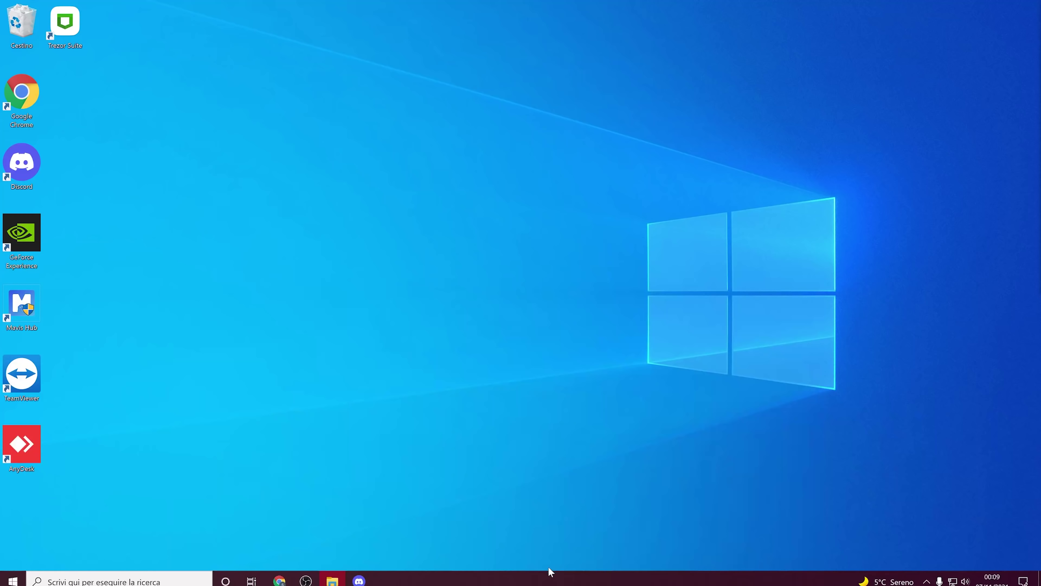
{"action": "left_click", "coordinate": [358, 576]}
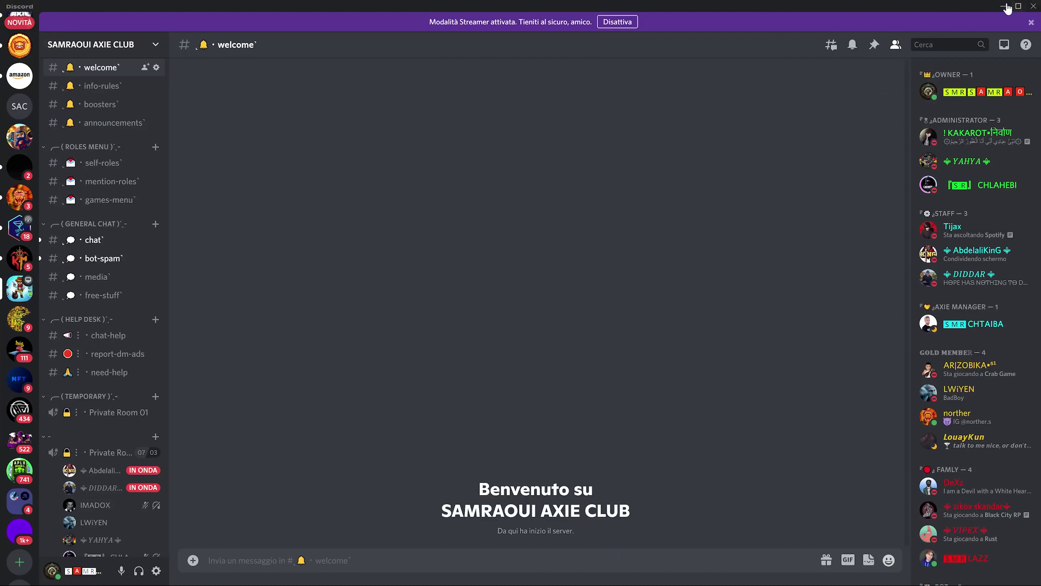
{"action": "left_click", "coordinate": [1002, 8]}
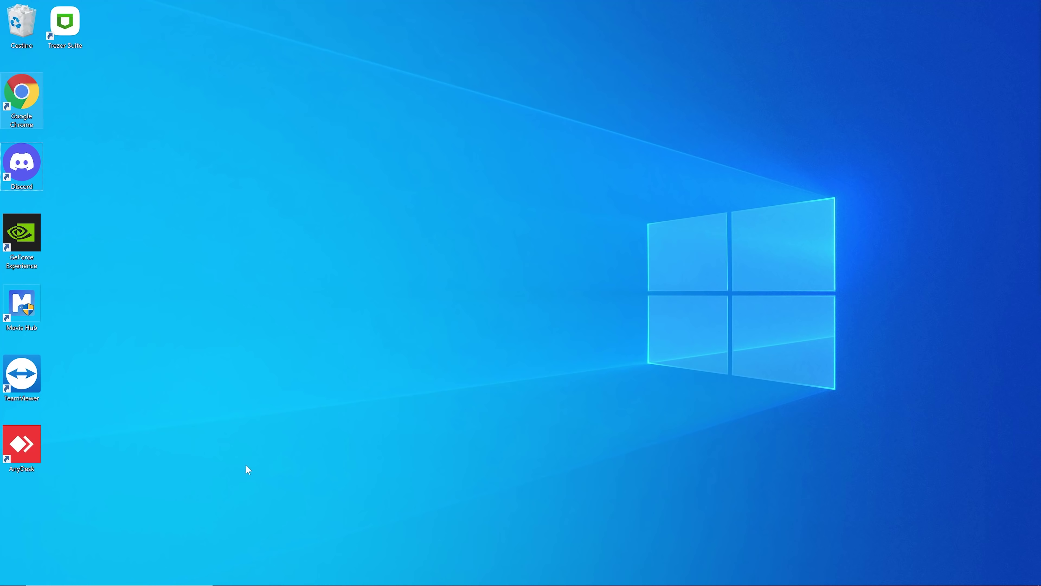
Step: Return to the swap form in Chrome and check the BCOIN amount and the MetaMask wallet's BNB balance
{"action": "mouse_move", "coordinate": [250, 584]}
{"action": "left_click", "coordinate": [279, 574]}
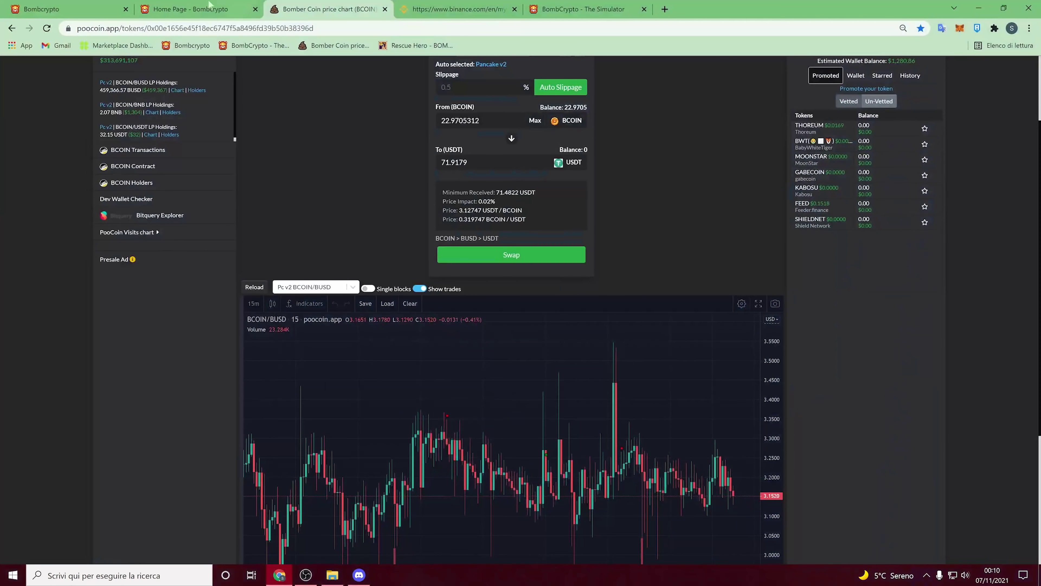
{"action": "scroll", "coordinate": [378, 261], "scroll_direction": "up", "scroll_amount": 2}
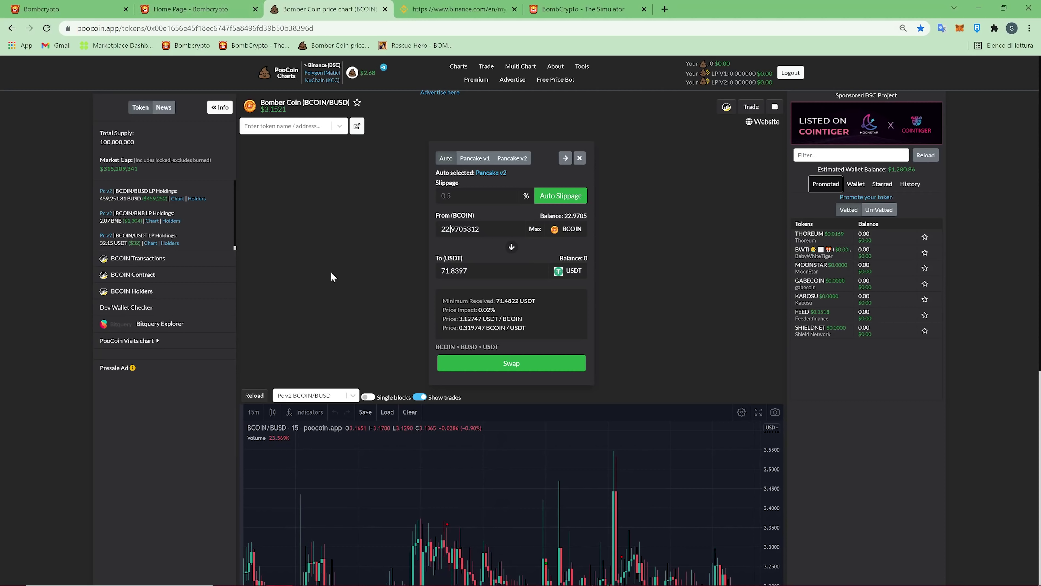
{"action": "double_click", "coordinate": [445, 229]}
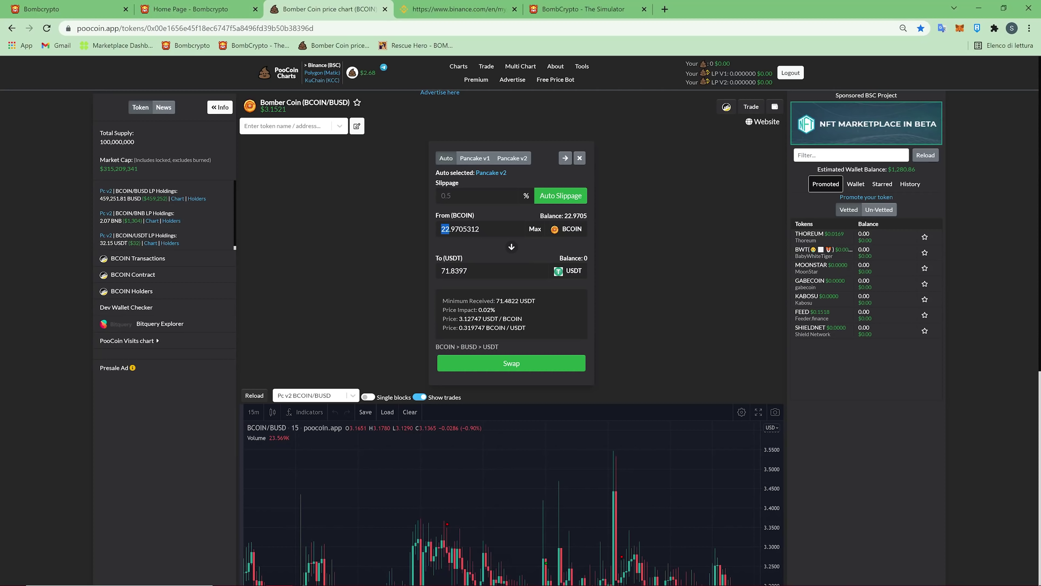
{"action": "left_click", "coordinate": [444, 229]}
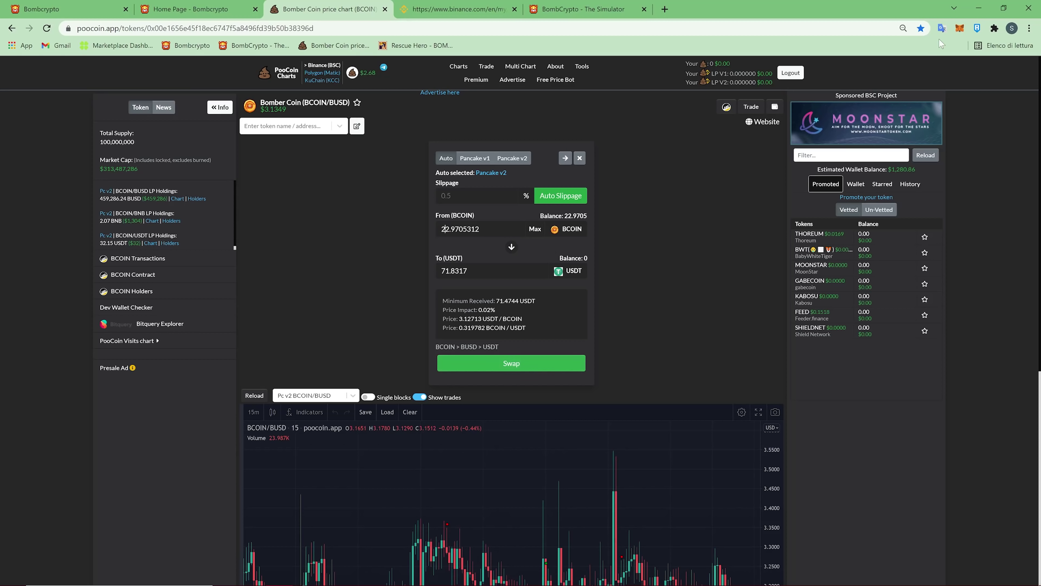
{"action": "left_click", "coordinate": [962, 31]}
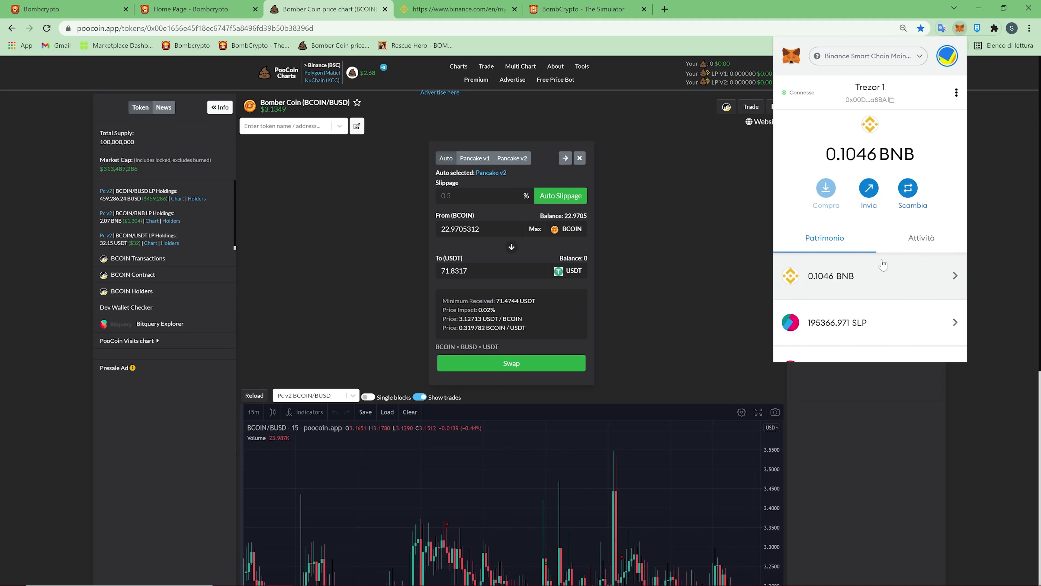
Step: Swap the 22.9705312 BCOIN for USDT, review the gas fee, and confirm the transaction in MetaMask
{"action": "left_click", "coordinate": [511, 363]}
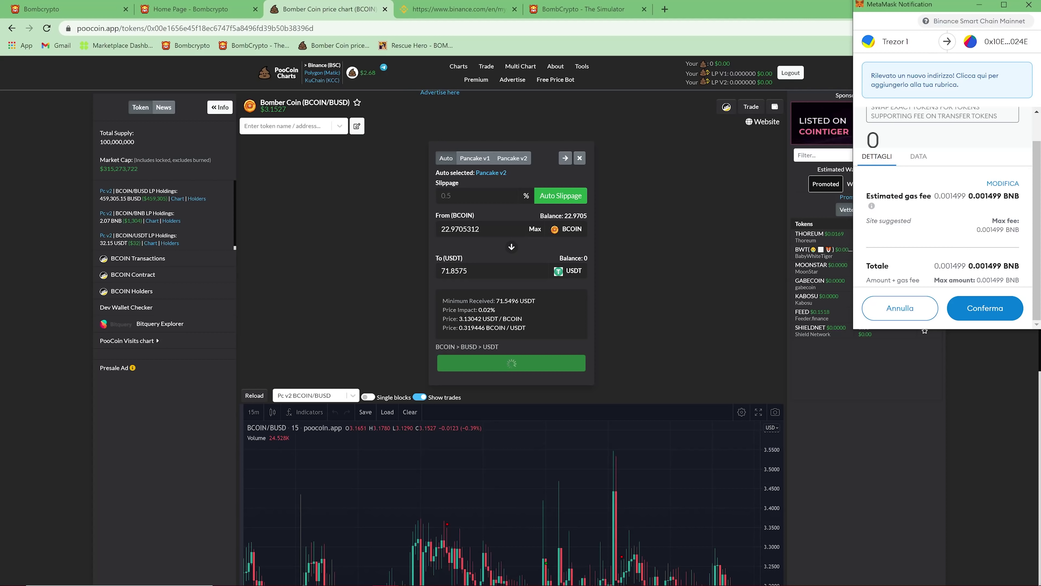
{"action": "triple_click", "coordinate": [988, 196]}
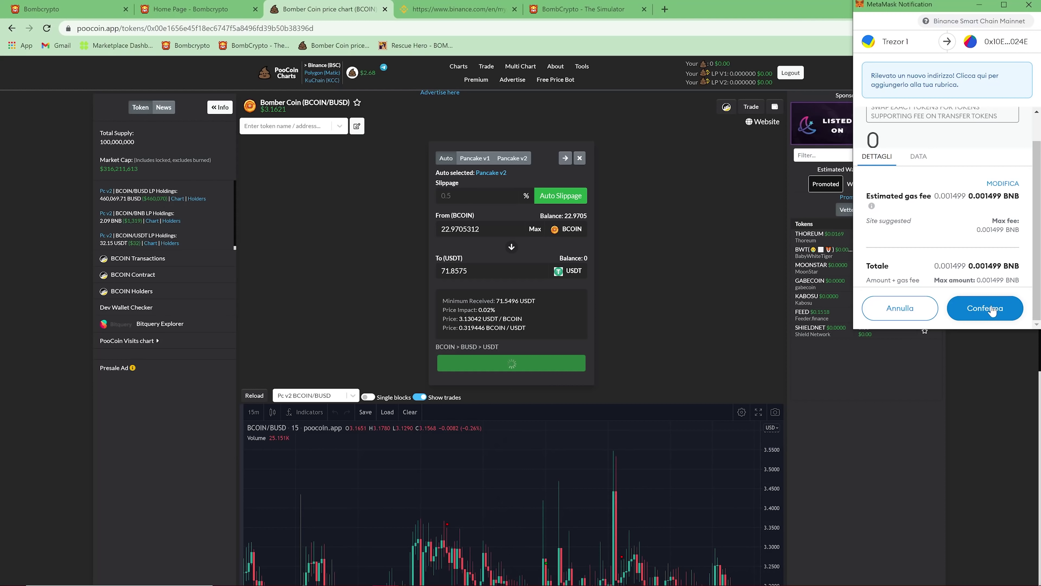
{"action": "left_click", "coordinate": [994, 310]}
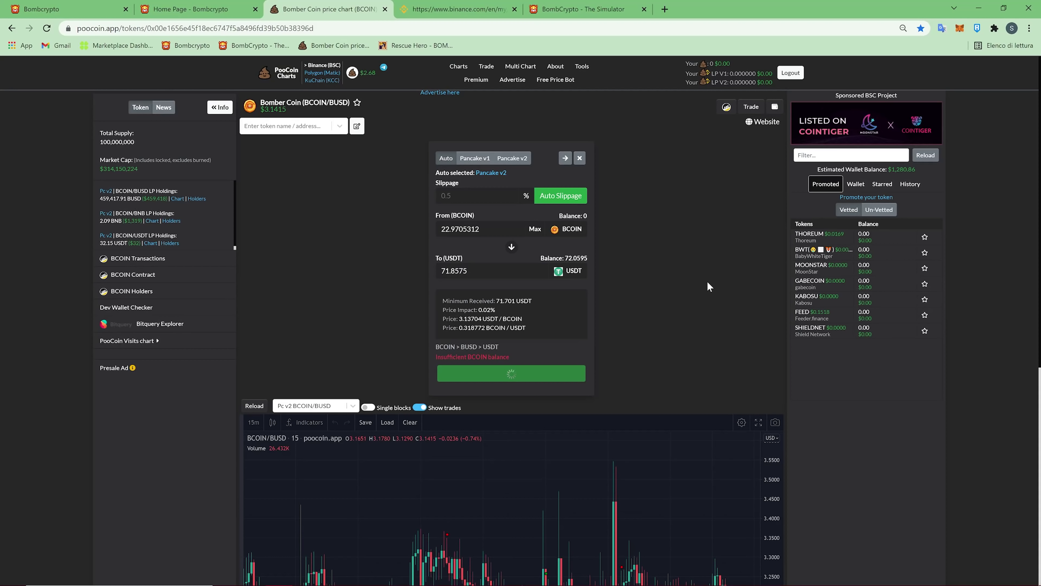
Step: Check the USDT balance in MetaMask, view the Binance spot wallet page, and return to the Bomber Coin chart
{"action": "left_click", "coordinate": [958, 29]}
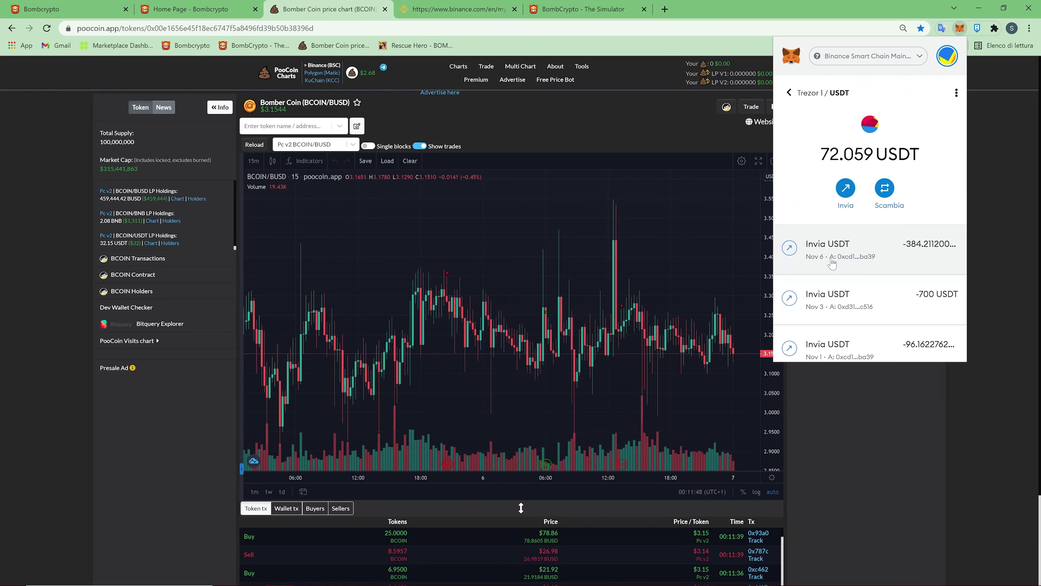
{"action": "left_click", "coordinate": [444, 9]}
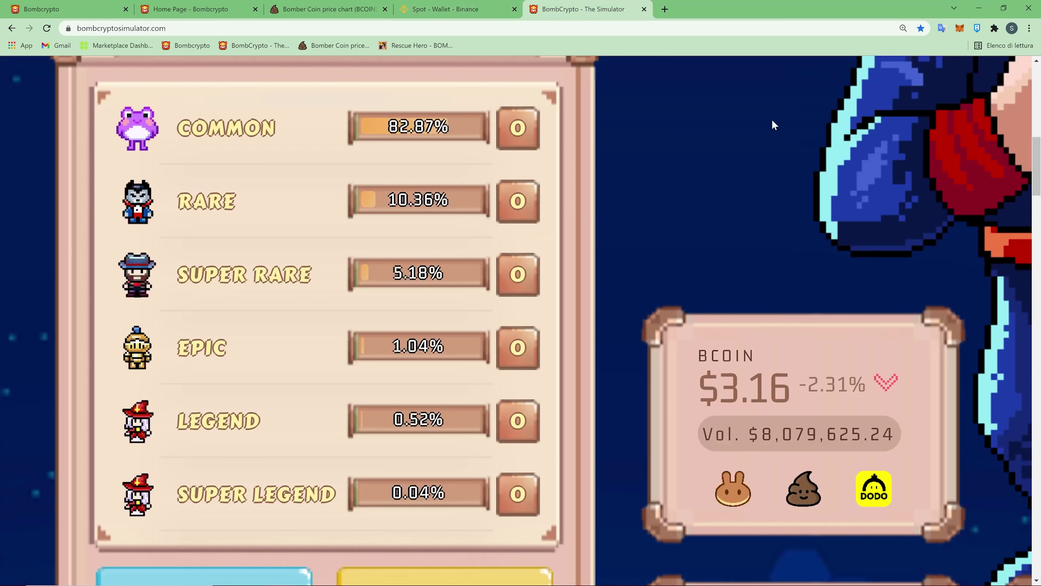
{"action": "left_click", "coordinate": [328, 9]}
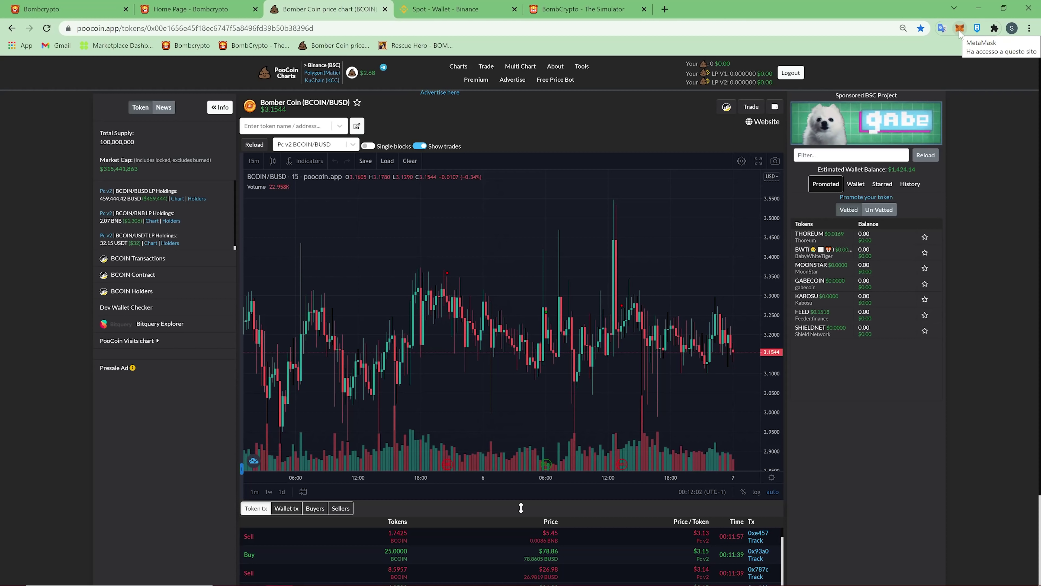
Step: Open the USDT token in the MetaMask wallet and look through its transfer history
{"action": "left_click", "coordinate": [960, 28]}
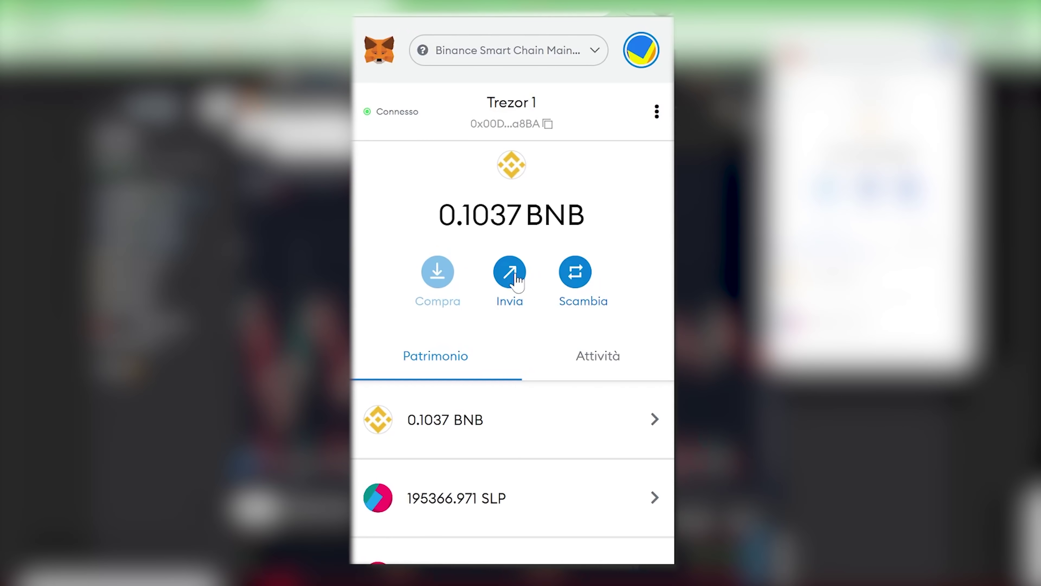
{"action": "left_click", "coordinate": [555, 265]}
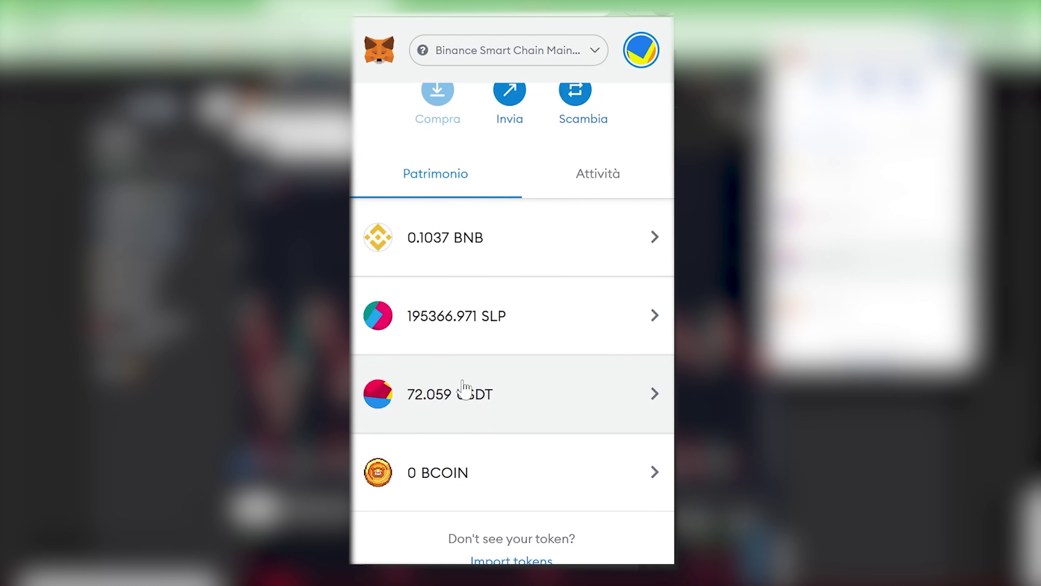
{"action": "left_click", "coordinate": [463, 393]}
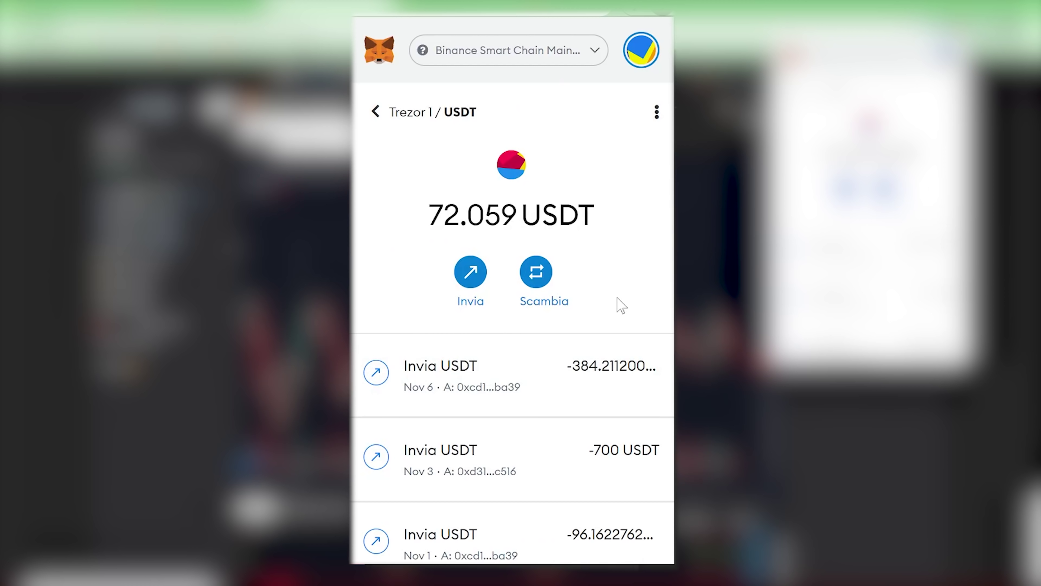
{"action": "scroll", "coordinate": [607, 324], "scroll_direction": "down", "scroll_amount": 2}
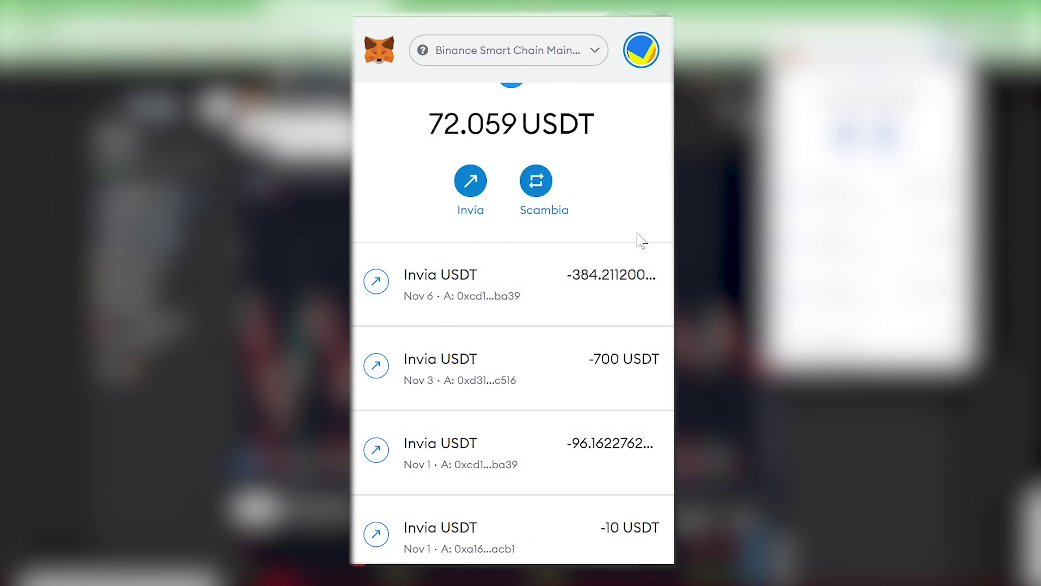
{"action": "scroll", "coordinate": [631, 246], "scroll_direction": "up", "scroll_amount": 2}
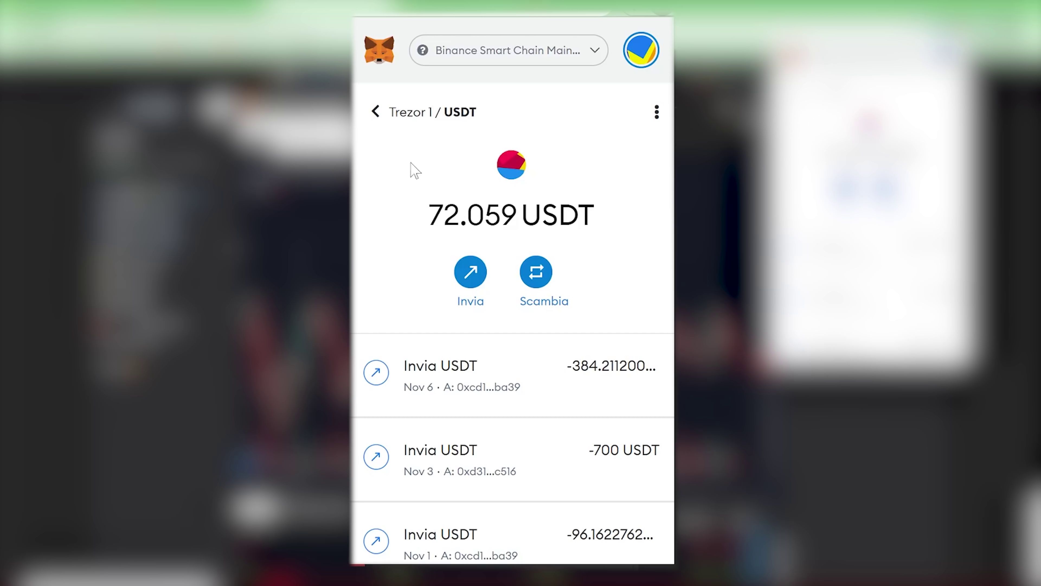
Step: Prepare a transfer of the maximum USDT balance to a recently used recipient address and proceed to its confirmation
{"action": "left_click", "coordinate": [470, 302]}
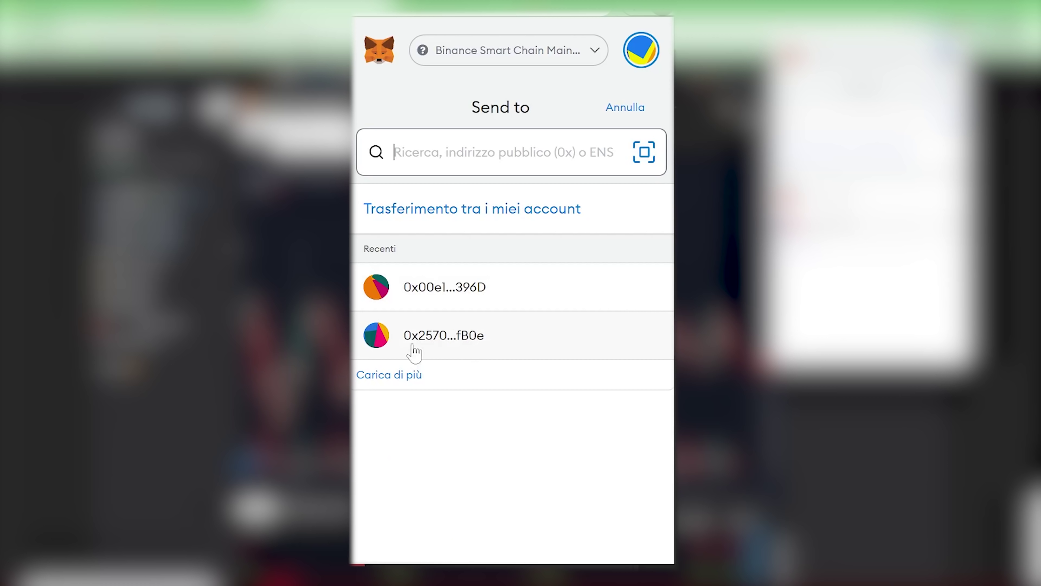
{"action": "left_click", "coordinate": [385, 375]}
{"action": "left_click", "coordinate": [451, 528]}
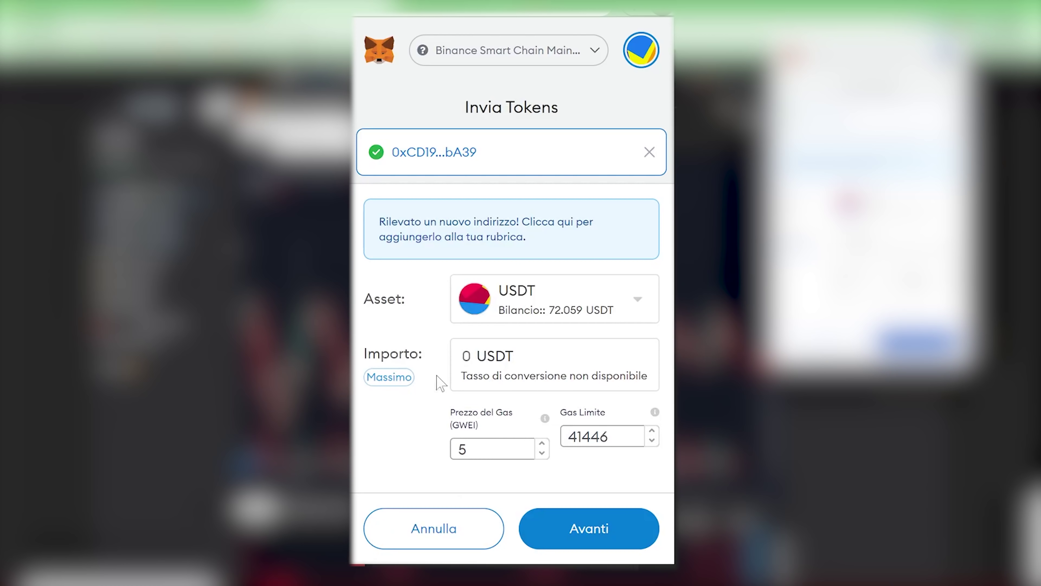
{"action": "left_click", "coordinate": [388, 377]}
{"action": "left_click", "coordinate": [581, 530]}
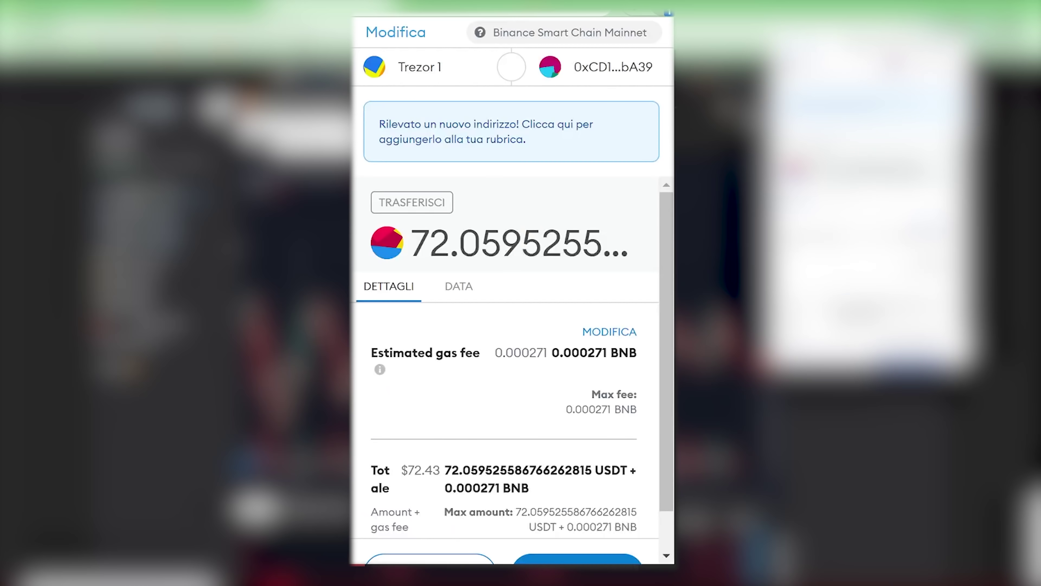
Step: Examine the estimated BNB gas fee in the USDT transfer's details
{"action": "triple_click", "coordinate": [594, 307]}
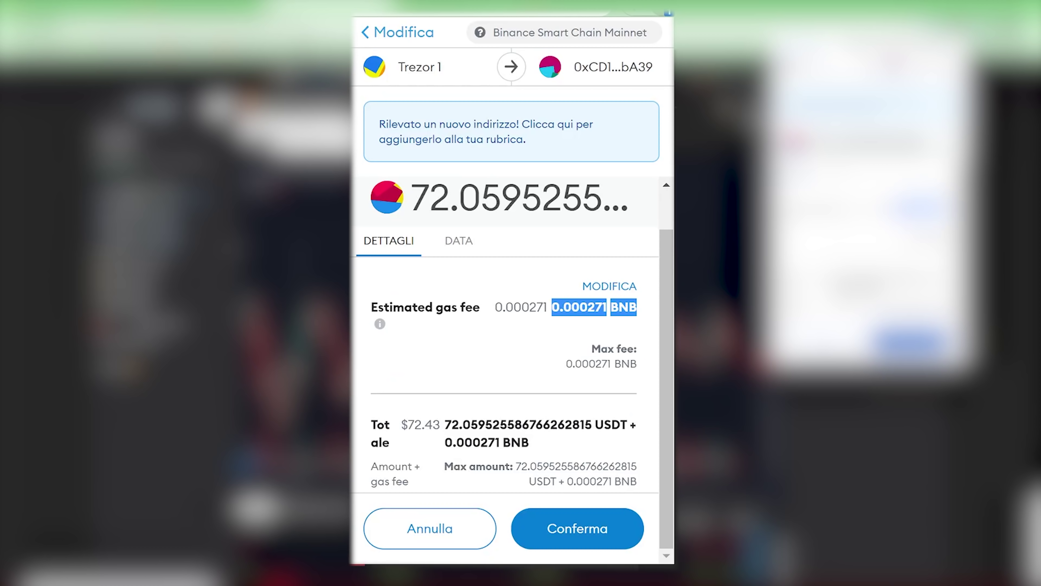
{"action": "left_click", "coordinate": [594, 306]}
{"action": "left_click_drag", "start_coordinate": [611, 312], "coordinate": [554, 318]}
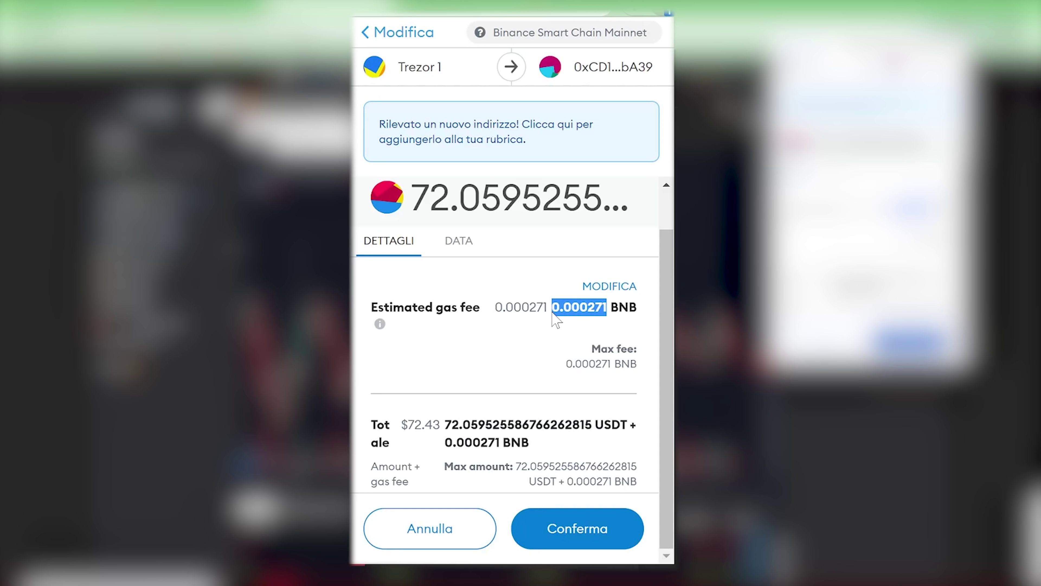
Step: Copy the estimated gas fee and convert 0.000271 BNB to USDT in the PooCoin swap form to see its value
{"action": "right_click", "coordinate": [555, 318]}
{"action": "left_click", "coordinate": [581, 326]}
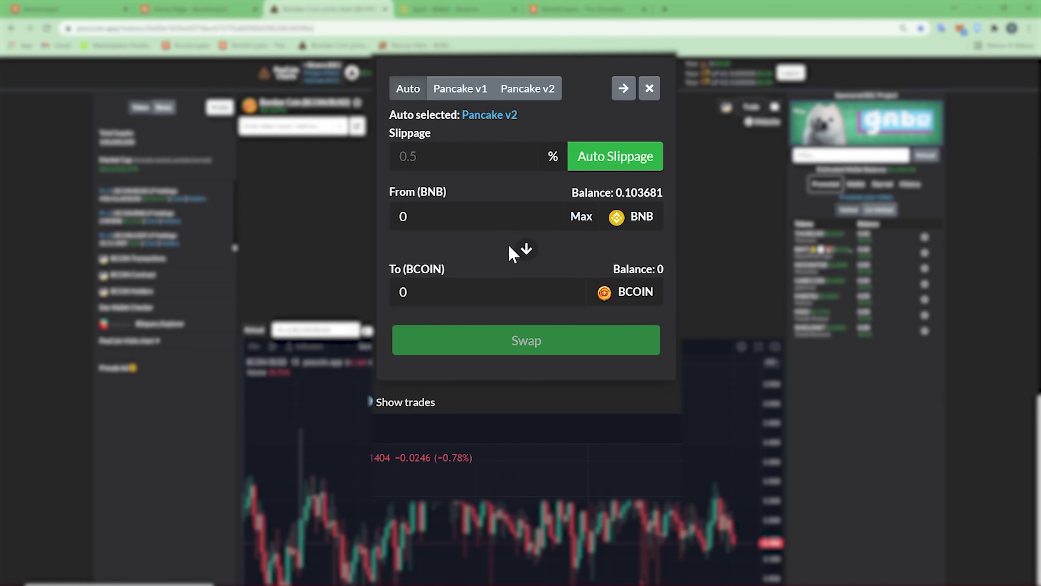
{"action": "double_click", "coordinate": [403, 216]}
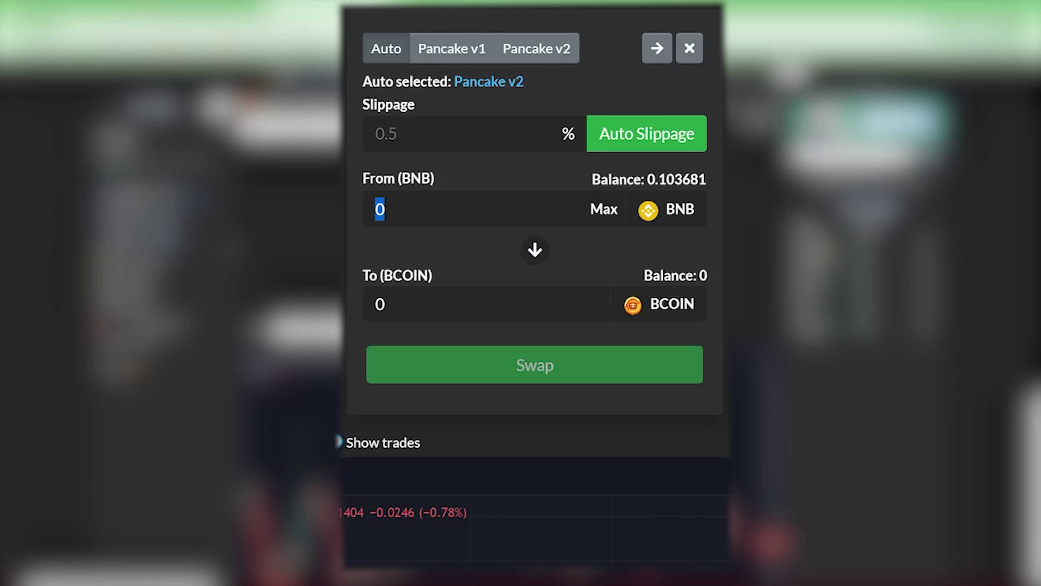
{"action": "key", "text": "ctrl+v"}
{"action": "left_click", "coordinate": [658, 304]}
{"action": "left_click", "coordinate": [512, 404]}
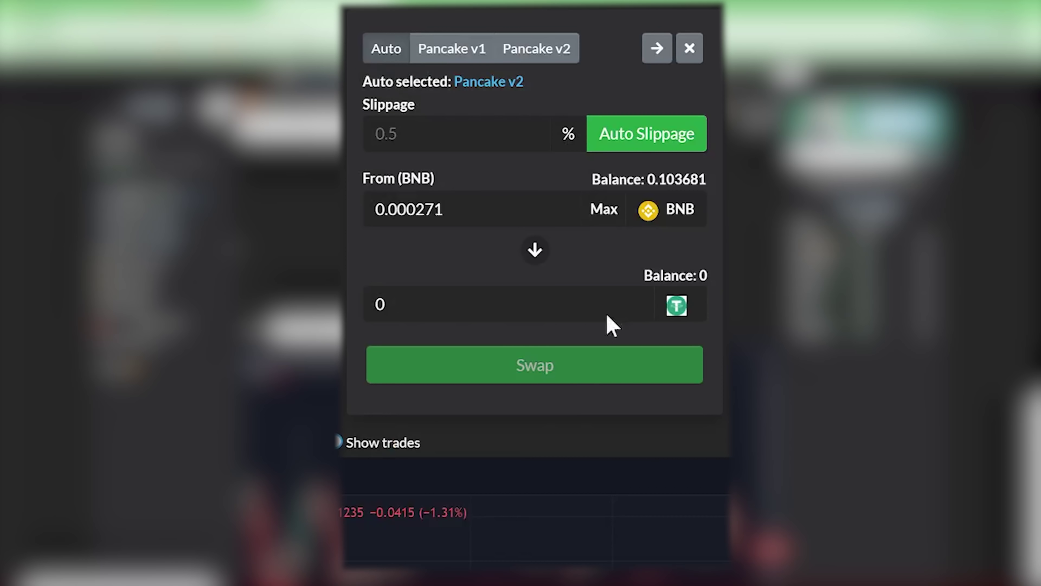
{"action": "left_click_drag", "start_coordinate": [384, 304], "coordinate": [434, 304]}
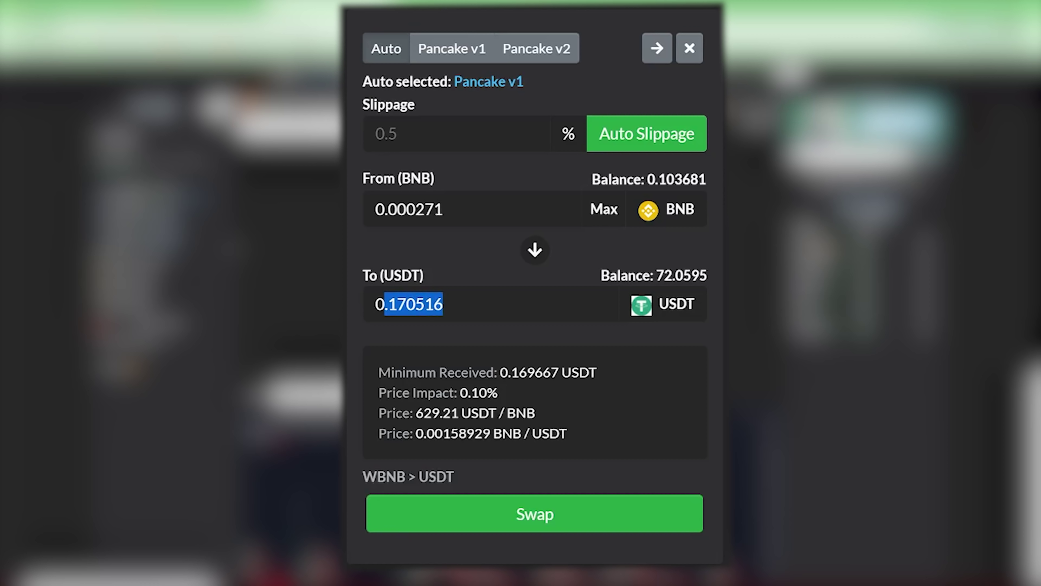
{"action": "left_click", "coordinate": [424, 304]}
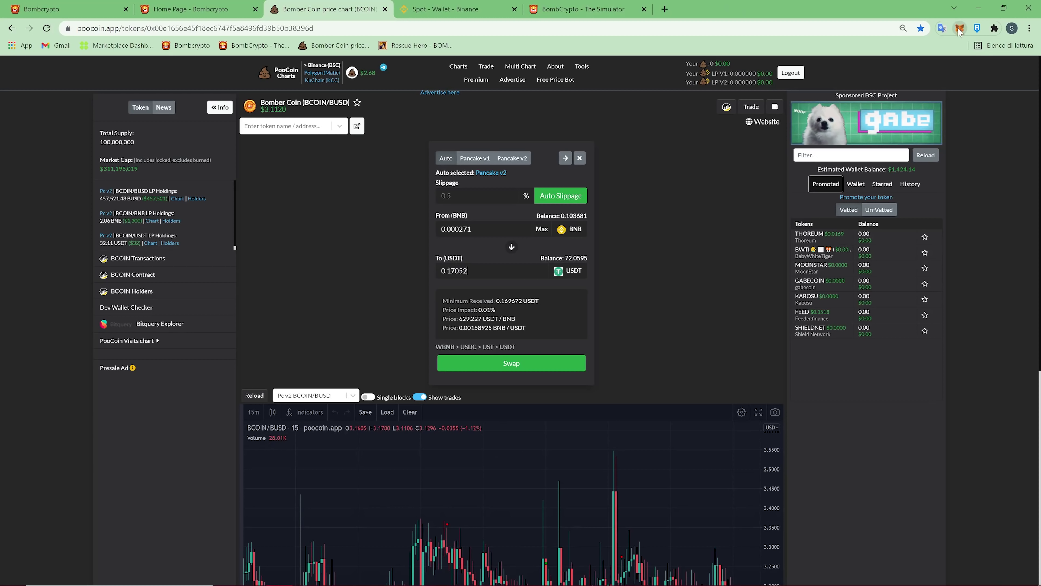
Step: Check the USDT balance in MetaMask, and reload the Binance spot wallet to look for the incoming transfer
{"action": "left_click", "coordinate": [959, 29]}
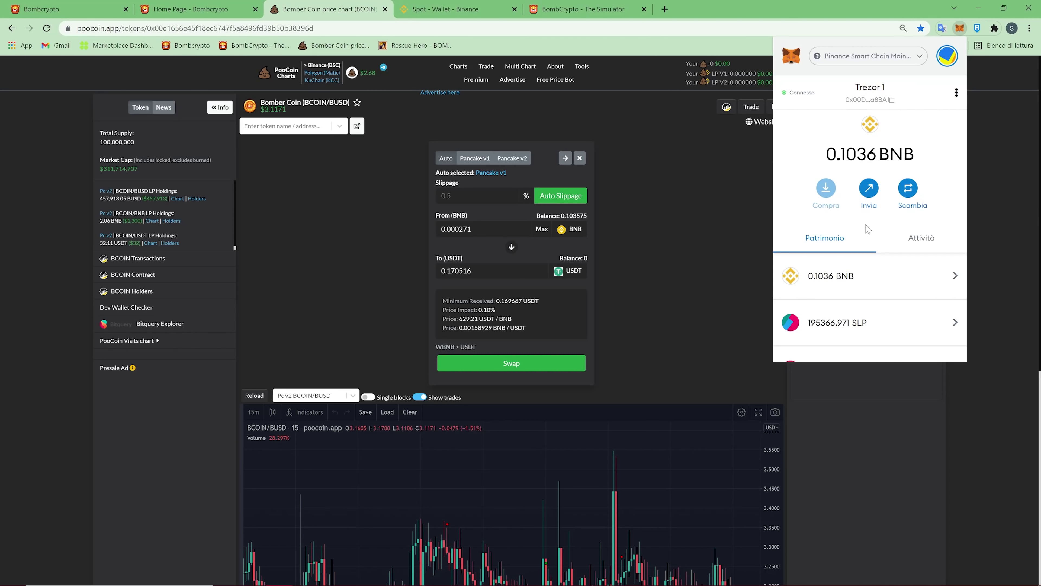
{"action": "scroll", "coordinate": [874, 238], "scroll_direction": "down", "scroll_amount": 3}
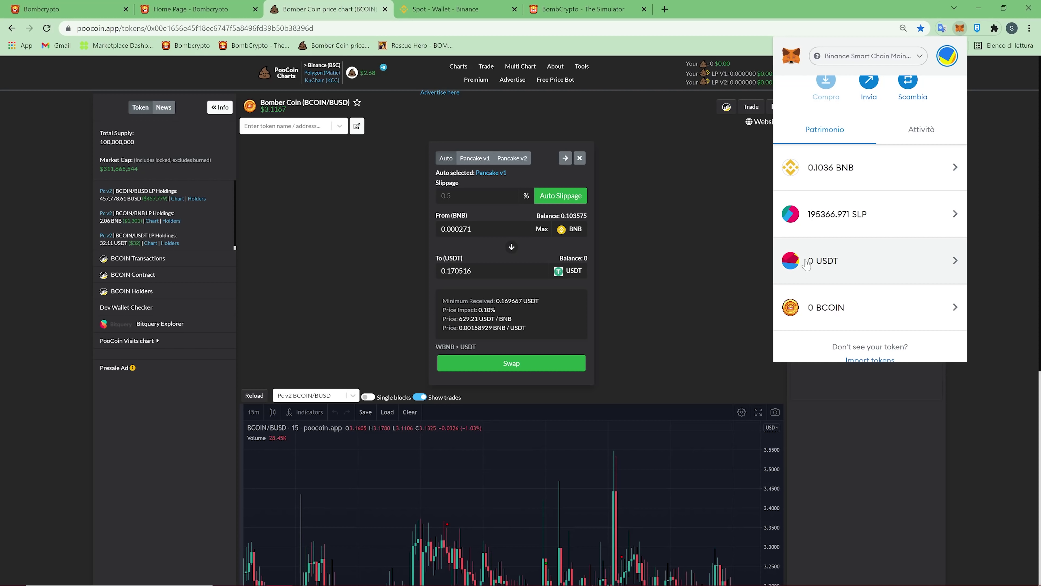
{"action": "left_click", "coordinate": [459, 9]}
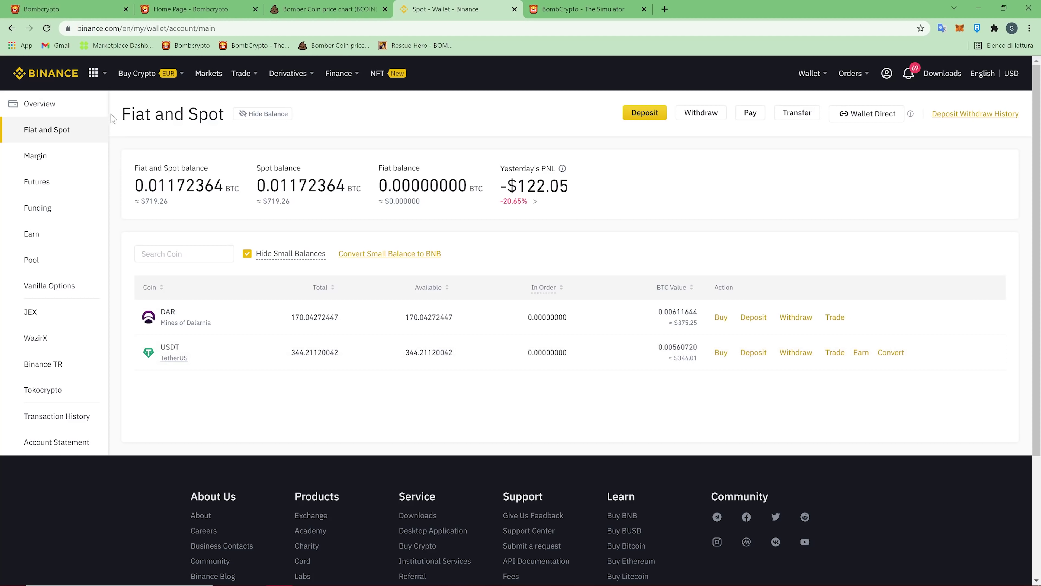
{"action": "left_click", "coordinate": [48, 28]}
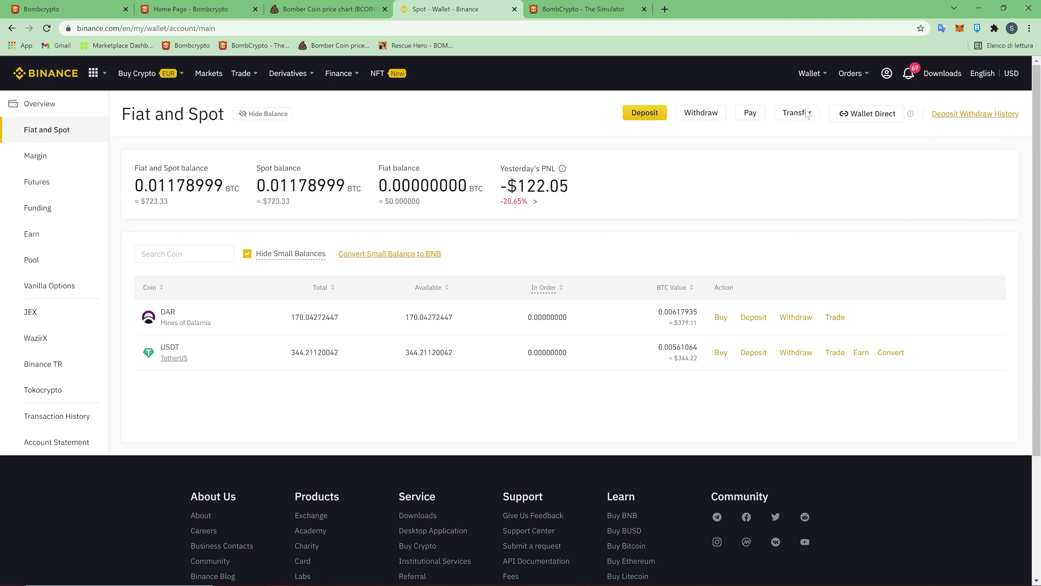
Step: Return to the Bombcrypto game, view the chest's contents, and enter Treasure Hunt
{"action": "key", "text": "ctrl+1"}
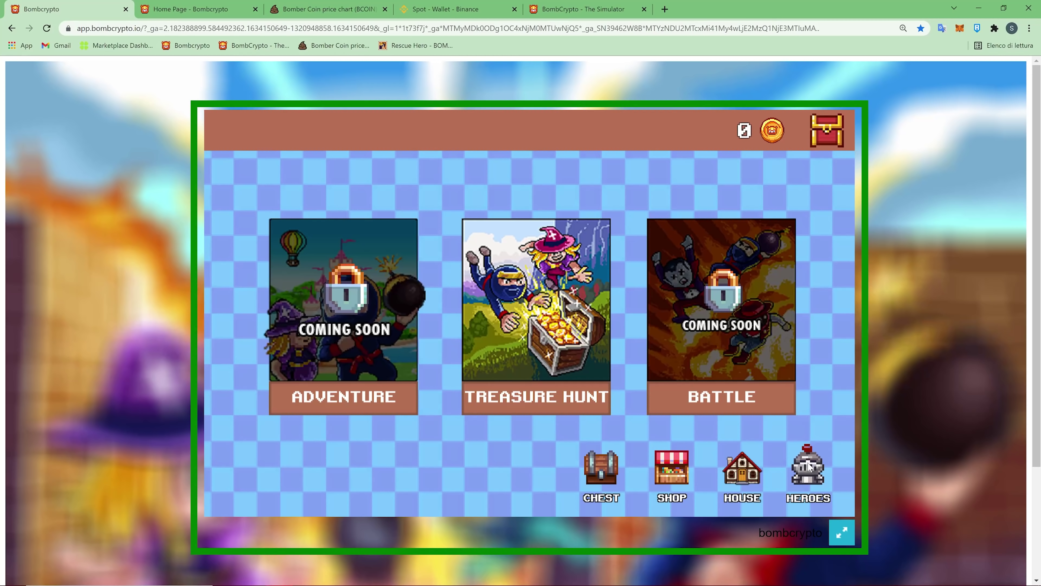
{"action": "left_click", "coordinate": [835, 126]}
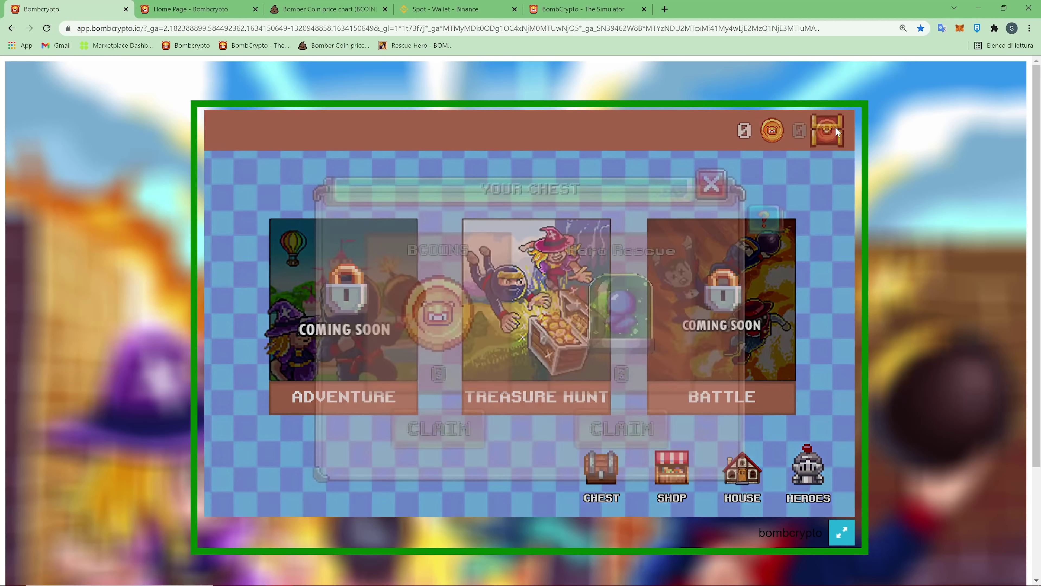
{"action": "left_click", "coordinate": [712, 184]}
{"action": "left_click", "coordinate": [576, 329]}
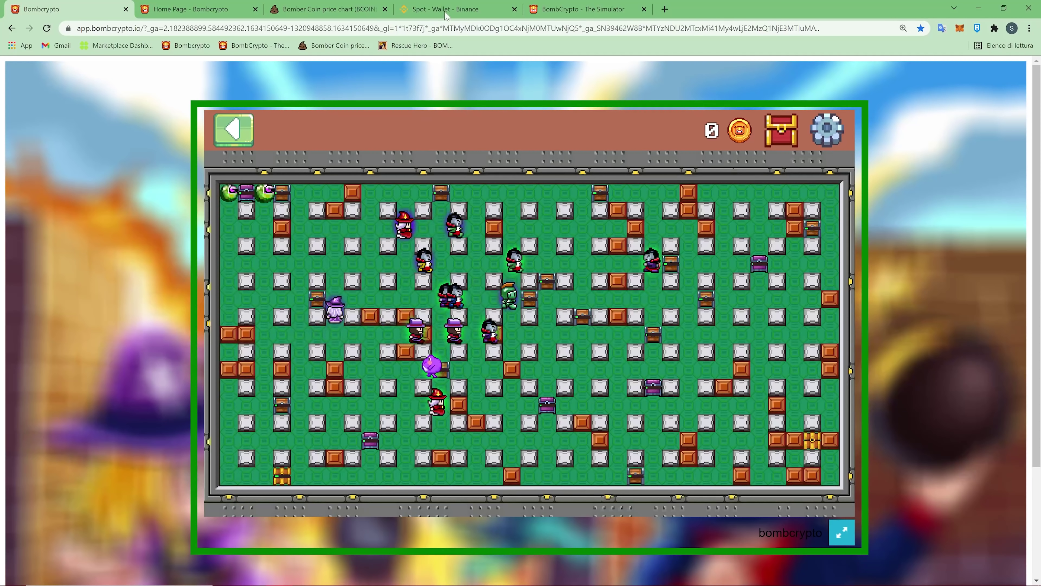
Step: View the BCOIN contract address on the Bombcrypto home page and the token import option in MetaMask
{"action": "left_click", "coordinate": [225, 6]}
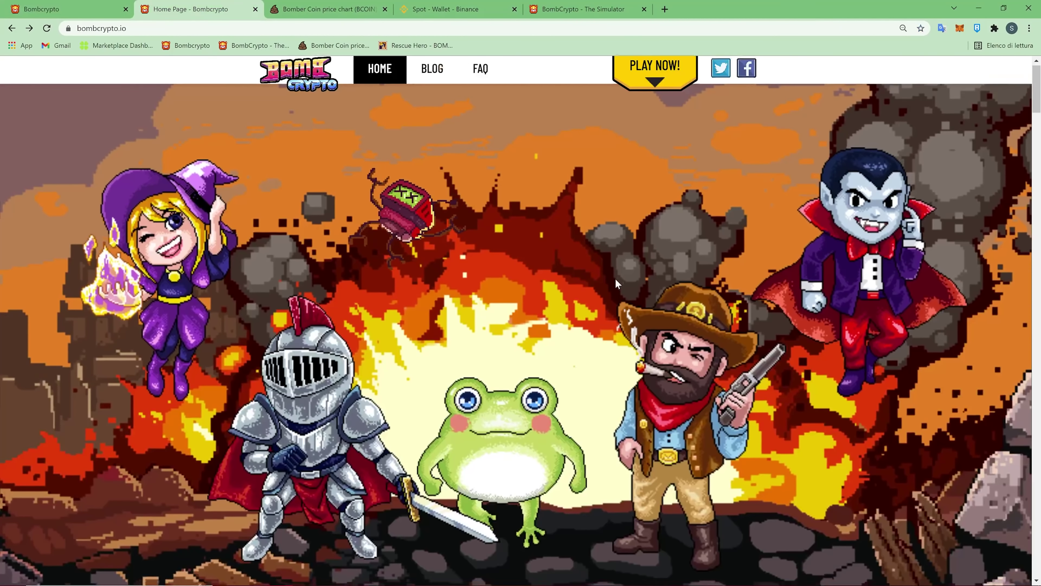
{"action": "scroll", "coordinate": [618, 278], "scroll_direction": "down", "scroll_amount": 10}
{"action": "scroll", "coordinate": [620, 274], "scroll_direction": "down", "scroll_amount": 3}
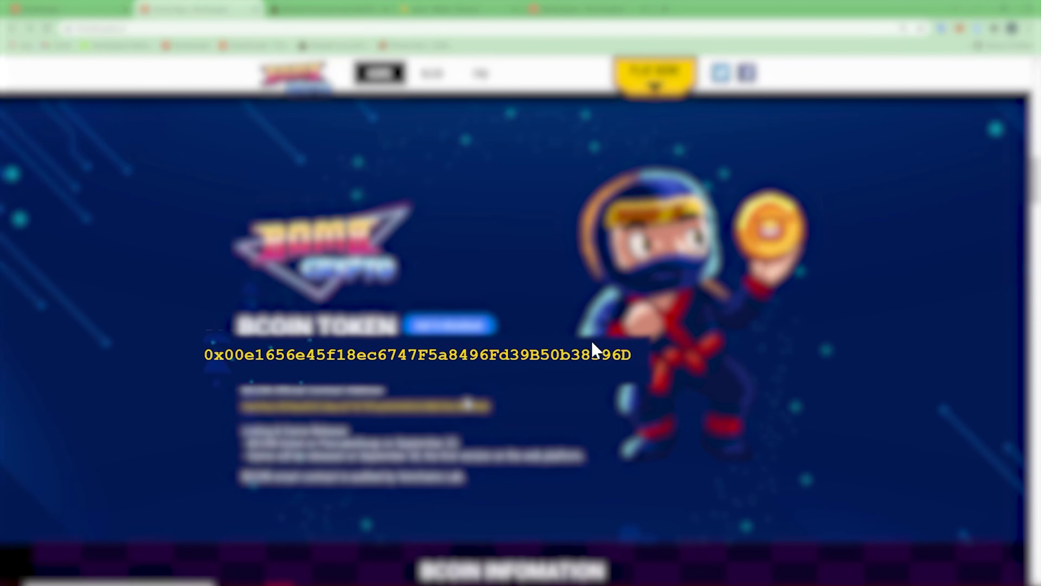
{"action": "left_click", "coordinate": [960, 28]}
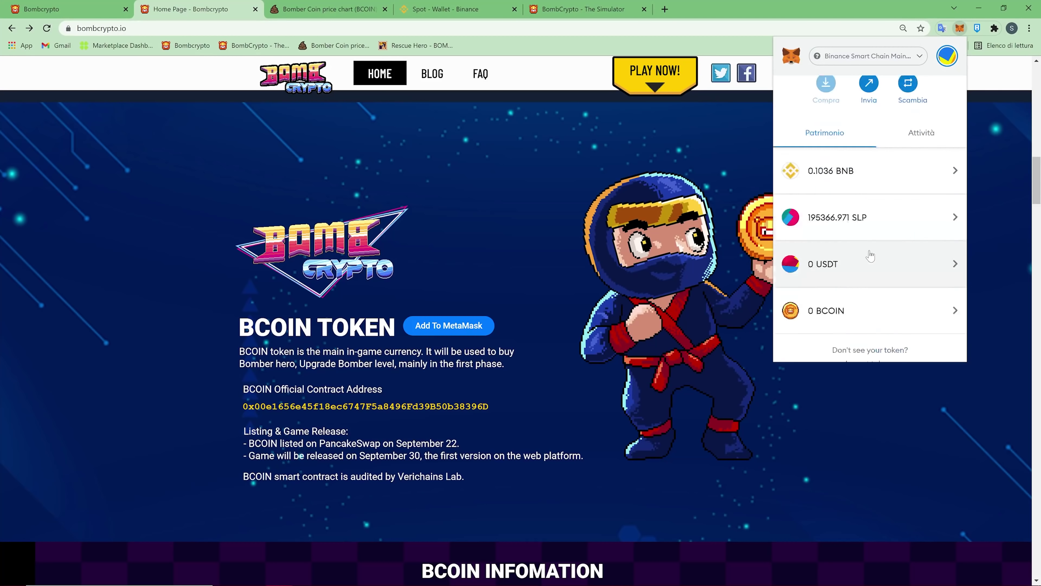
{"action": "scroll", "coordinate": [849, 271], "scroll_direction": "down", "scroll_amount": 1}
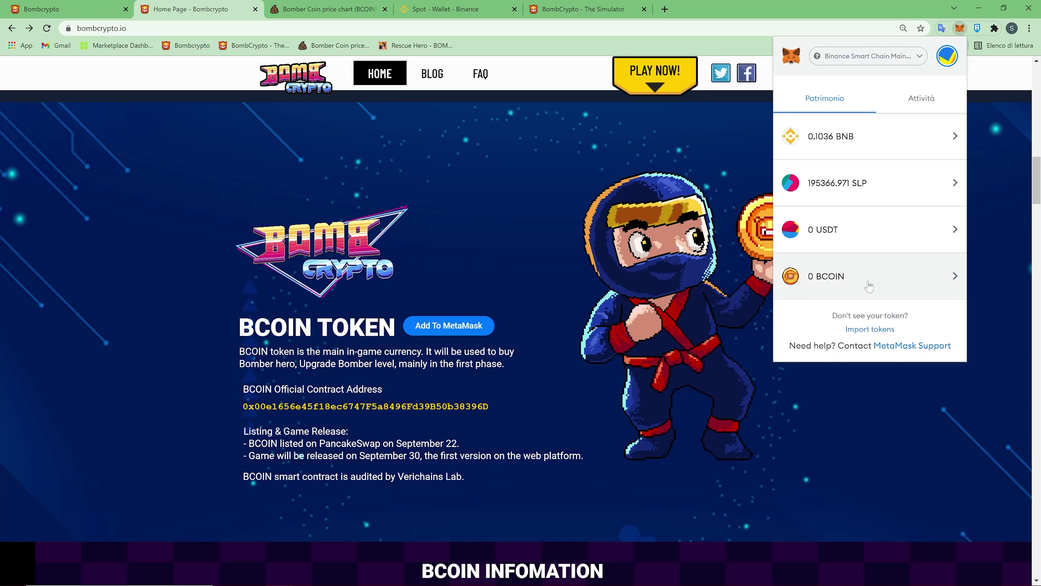
{"action": "left_click", "coordinate": [600, 274]}
Step: Reload the Binance spot wallet, check the USDT balance, and return to the Bombcrypto game
{"action": "left_click", "coordinate": [439, 4]}
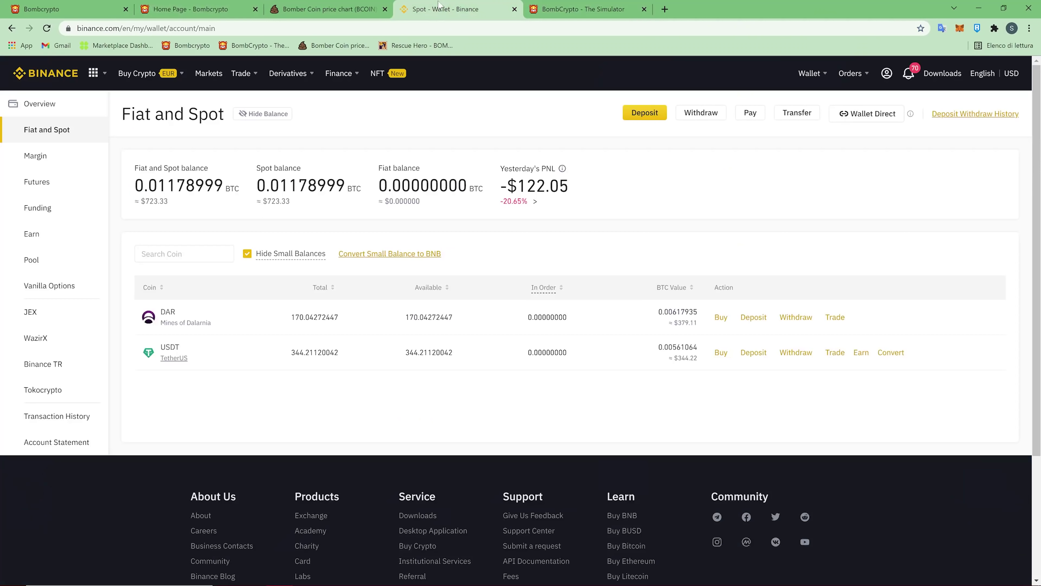
{"action": "left_click", "coordinate": [47, 27]}
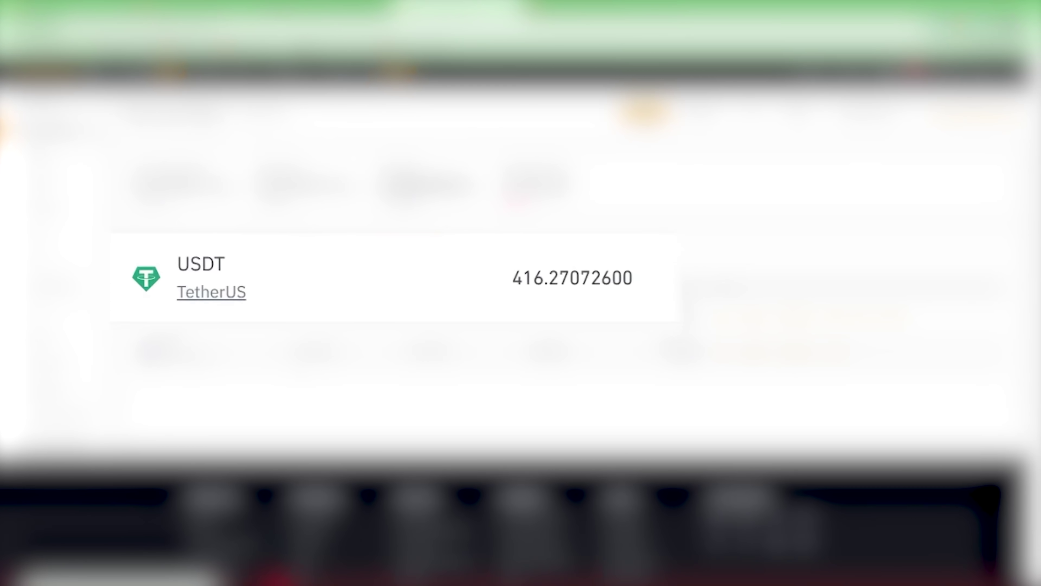
{"action": "left_click_drag", "start_coordinate": [630, 260], "coordinate": [670, 259]}
{"action": "left_click", "coordinate": [655, 295]}
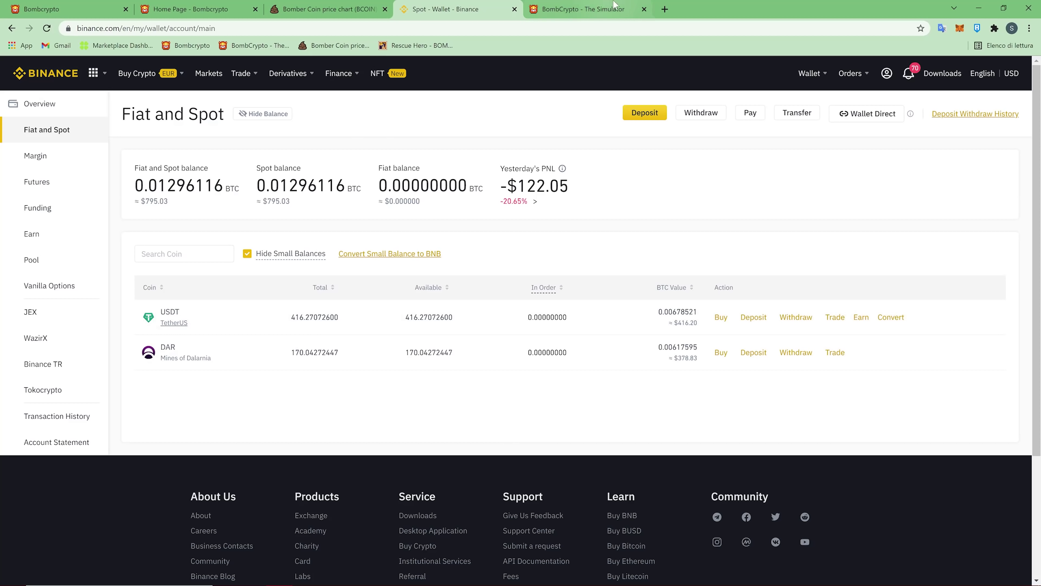
{"action": "left_click", "coordinate": [97, 5]}
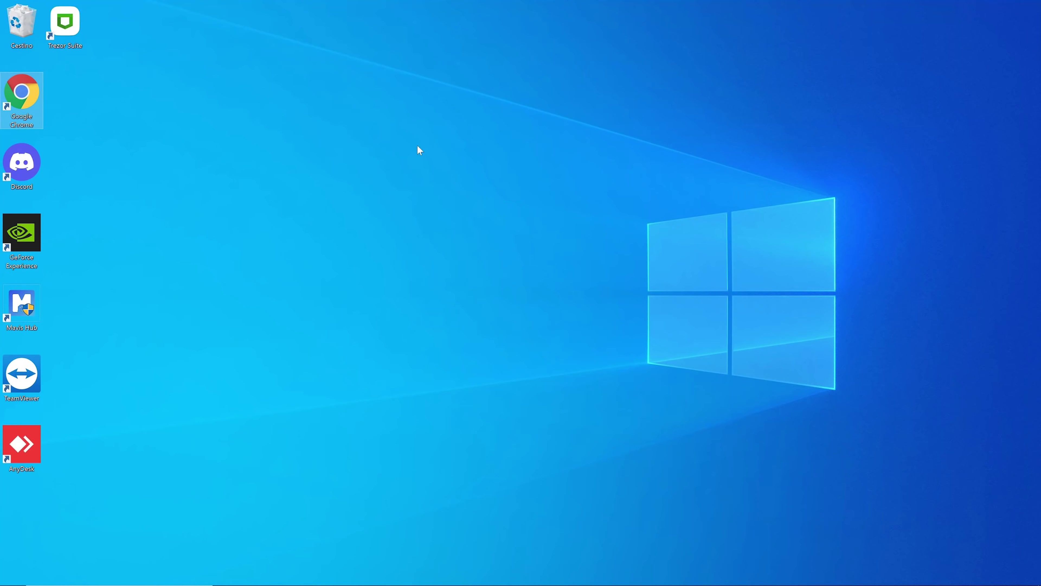
Step: Launch Google Chrome from the desktop, enlarge its profile chooser, and open a browser profile
{"action": "double_click", "coordinate": [30, 99]}
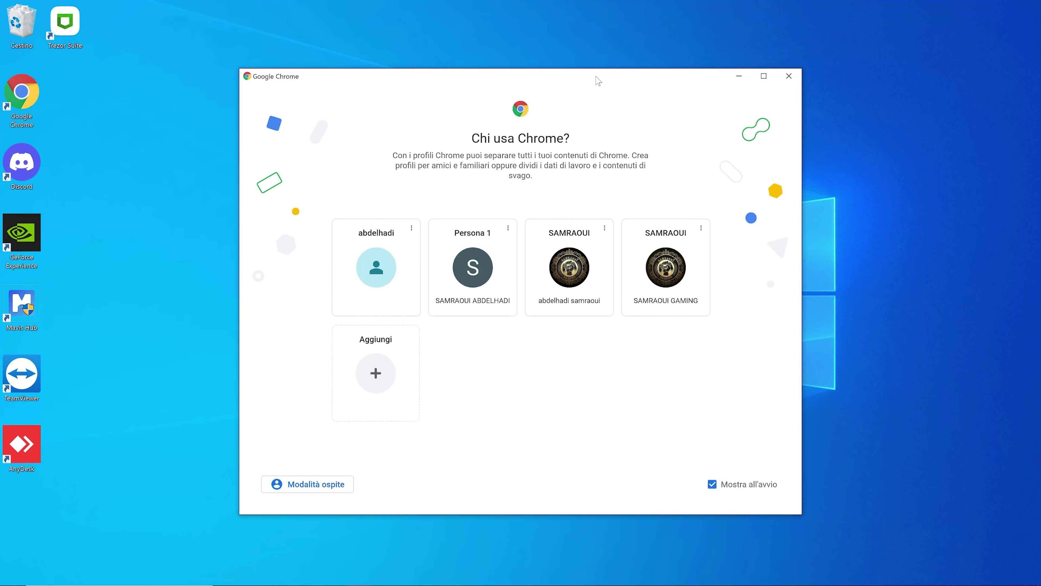
{"action": "double_click", "coordinate": [597, 79]}
{"action": "left_click", "coordinate": [438, 328]}
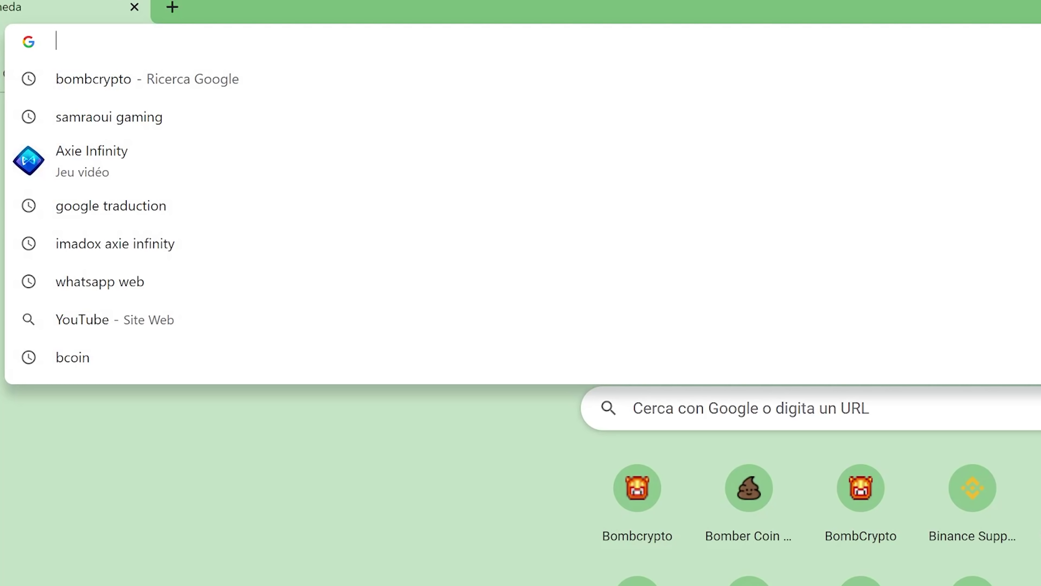
Step: Search the web for "google extension" and open the Chrome Web Store
{"action": "type", "text": "google "}
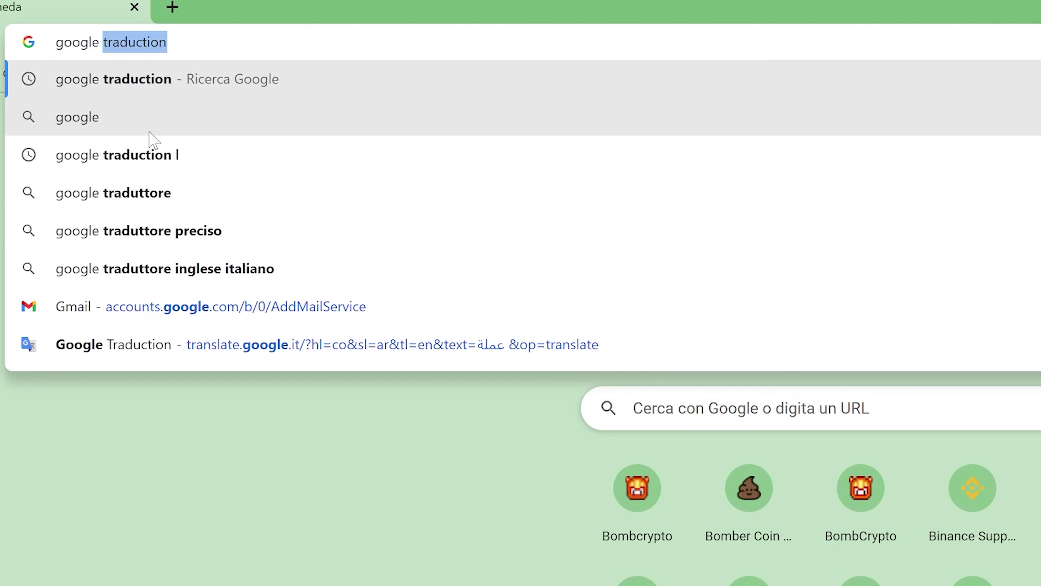
{"action": "type", "text": "ex"}
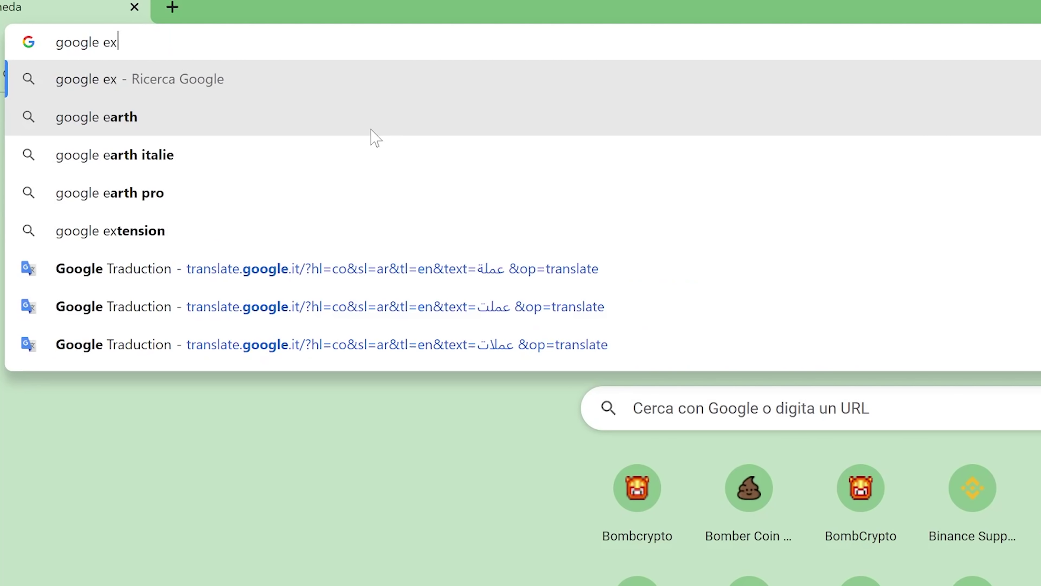
{"action": "type", "text": "tension"}
{"action": "key", "text": "Return"}
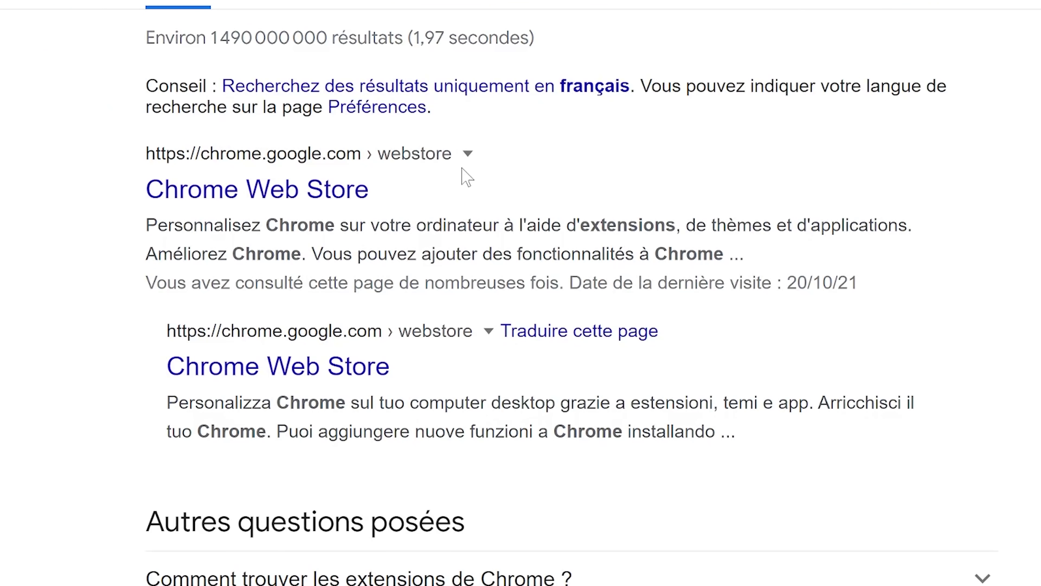
{"action": "left_click", "coordinate": [257, 188]}
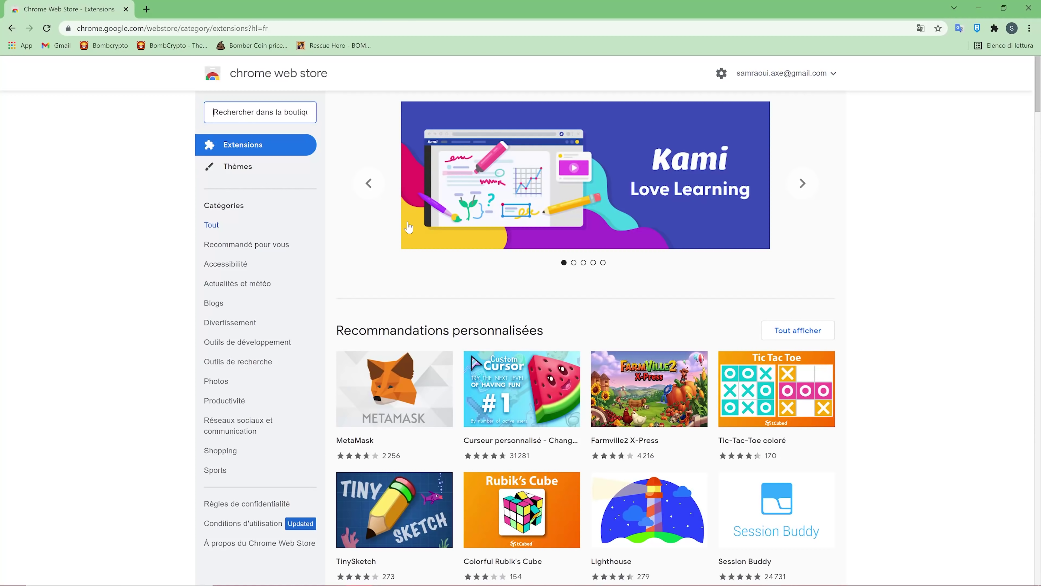
Step: Search the Chrome Web Store for "metamask" and open the MetaMask extension's page
{"action": "left_click", "coordinate": [244, 115]}
{"action": "type", "text": "metamask"}
{"action": "key", "text": "Return"}
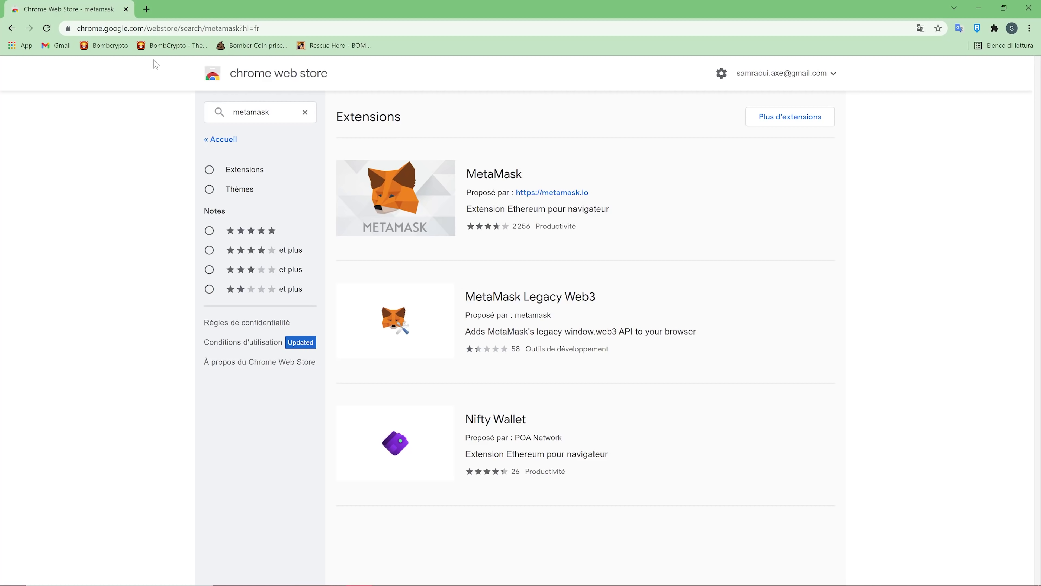
{"action": "left_click", "coordinate": [251, 112]}
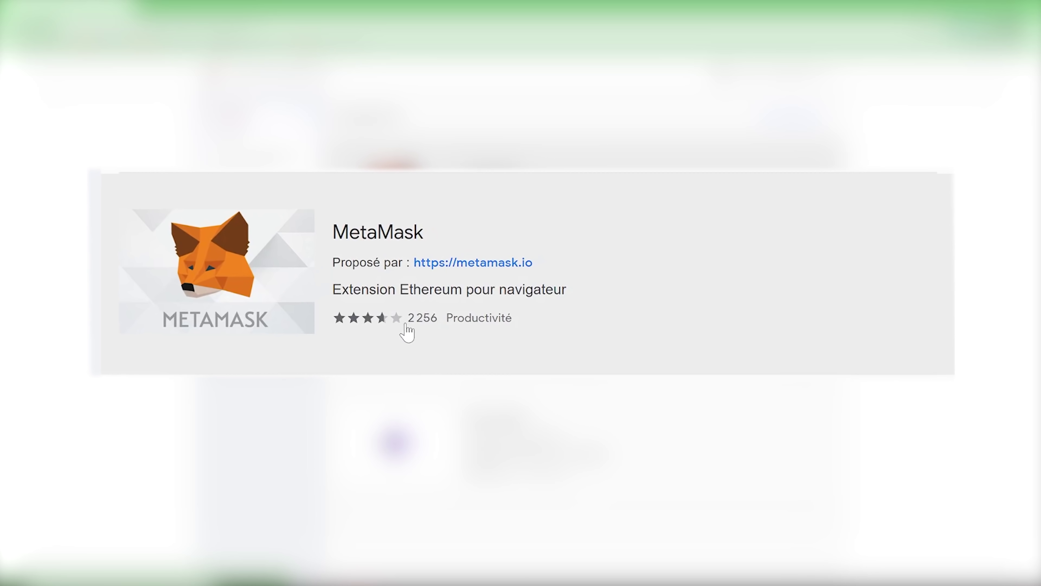
{"action": "mouse_move", "coordinate": [418, 311]}
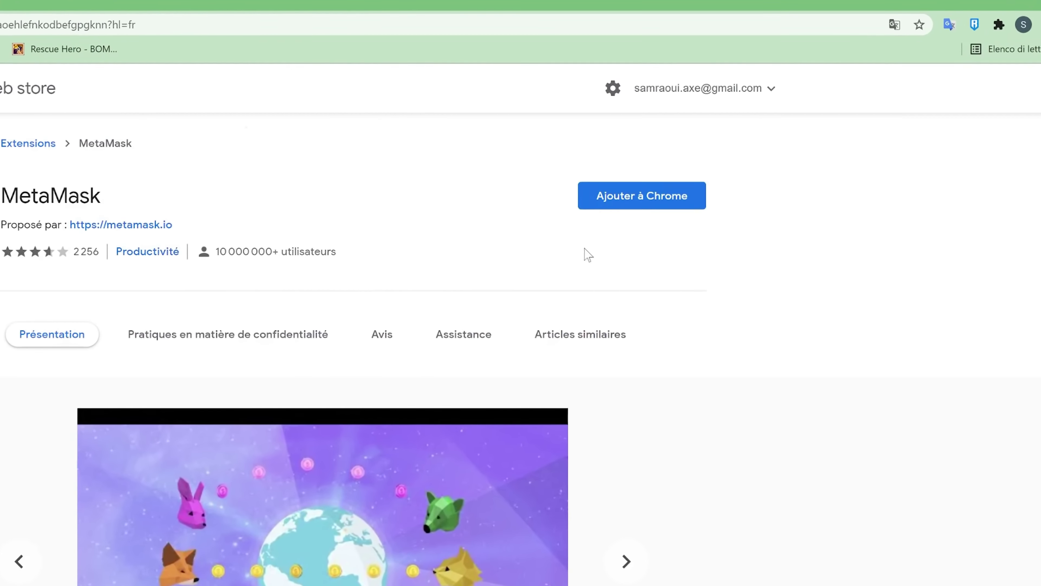
Step: Add the MetaMask extension to Chrome and pin it for quick access
{"action": "left_click", "coordinate": [565, 250]}
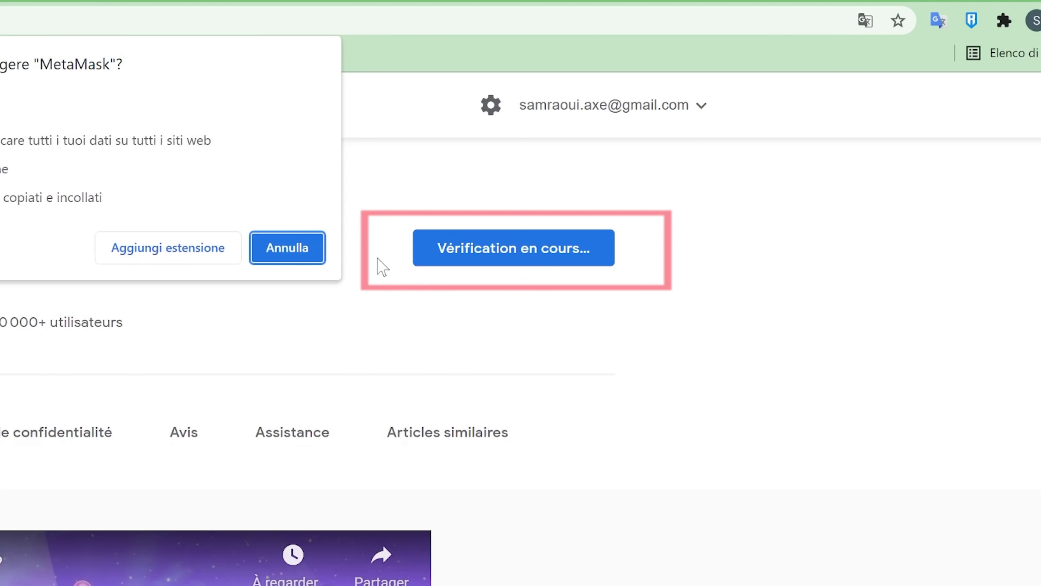
{"action": "left_click", "coordinate": [180, 247]}
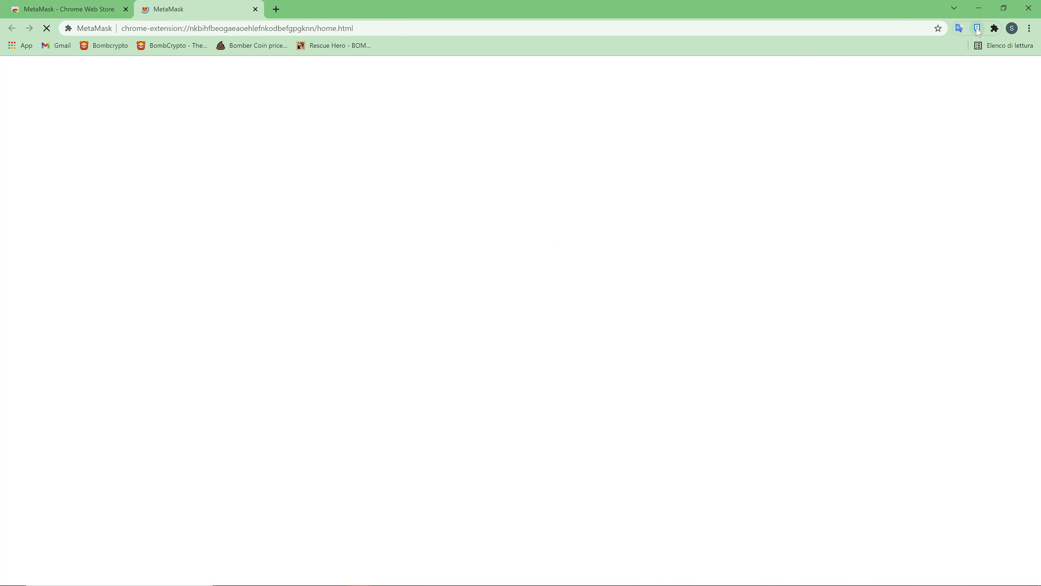
{"action": "left_click", "coordinate": [994, 28]}
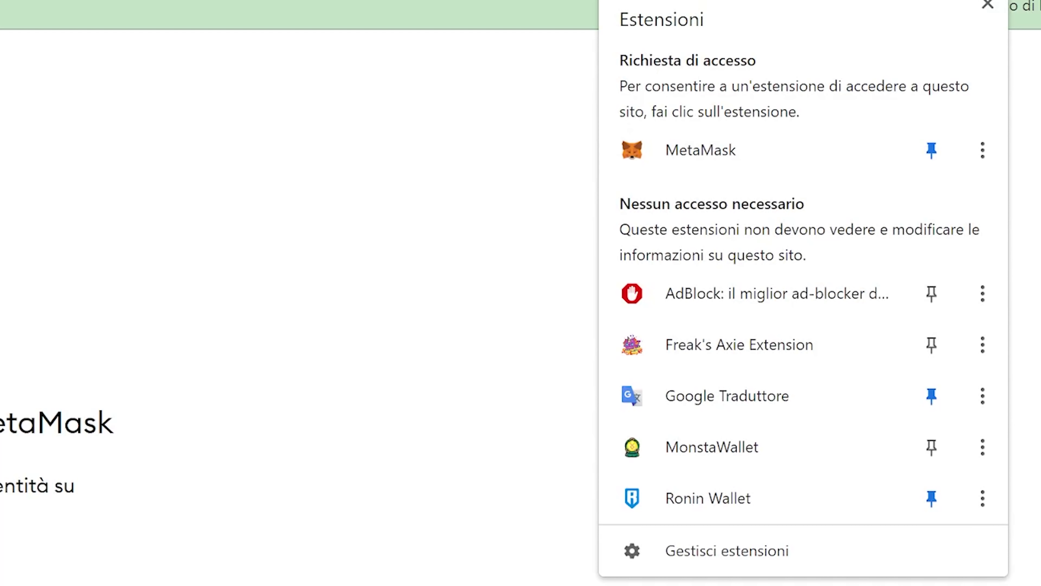
Step: Start the MetaMask setup, choose to create a new wallet, and agree to usage data collection
{"action": "left_click", "coordinate": [514, 343]}
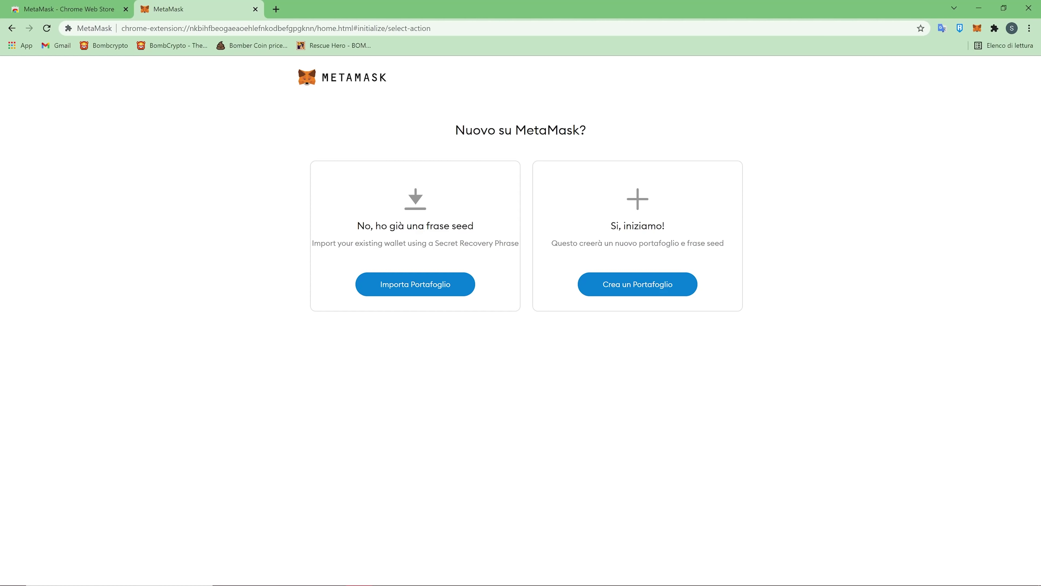
{"action": "left_click", "coordinate": [643, 286]}
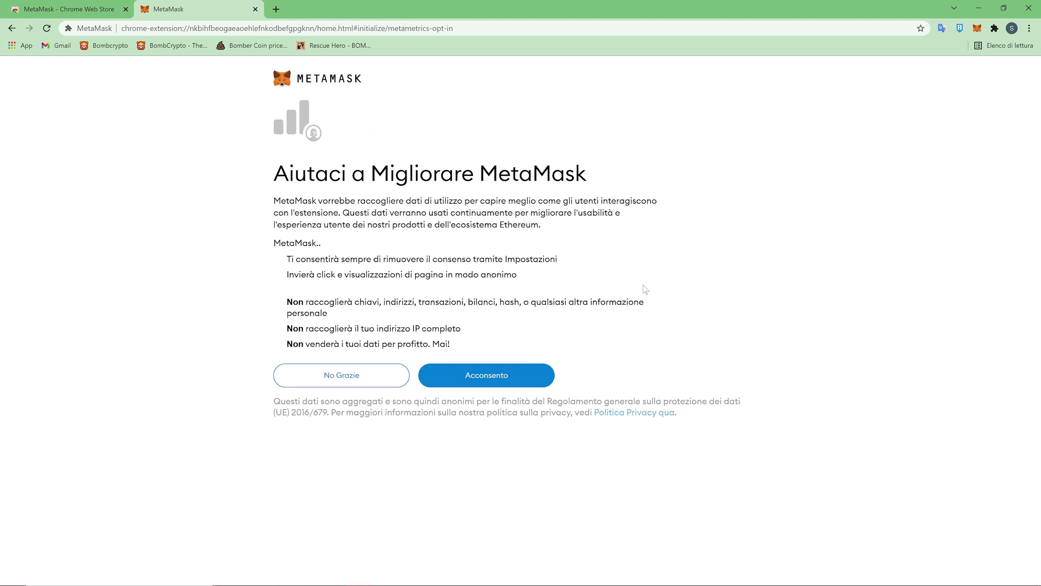
{"action": "left_click", "coordinate": [494, 378]}
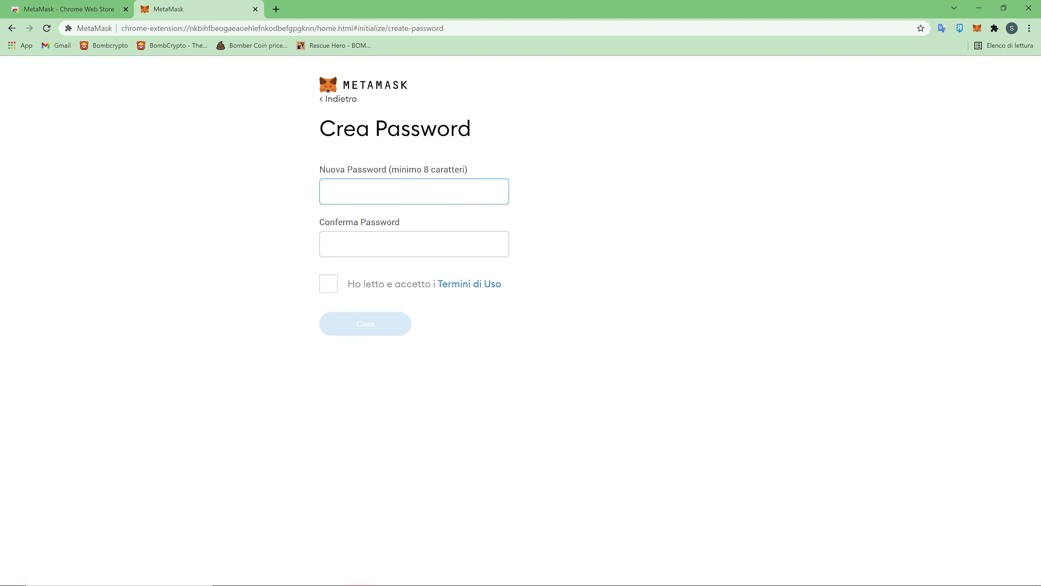